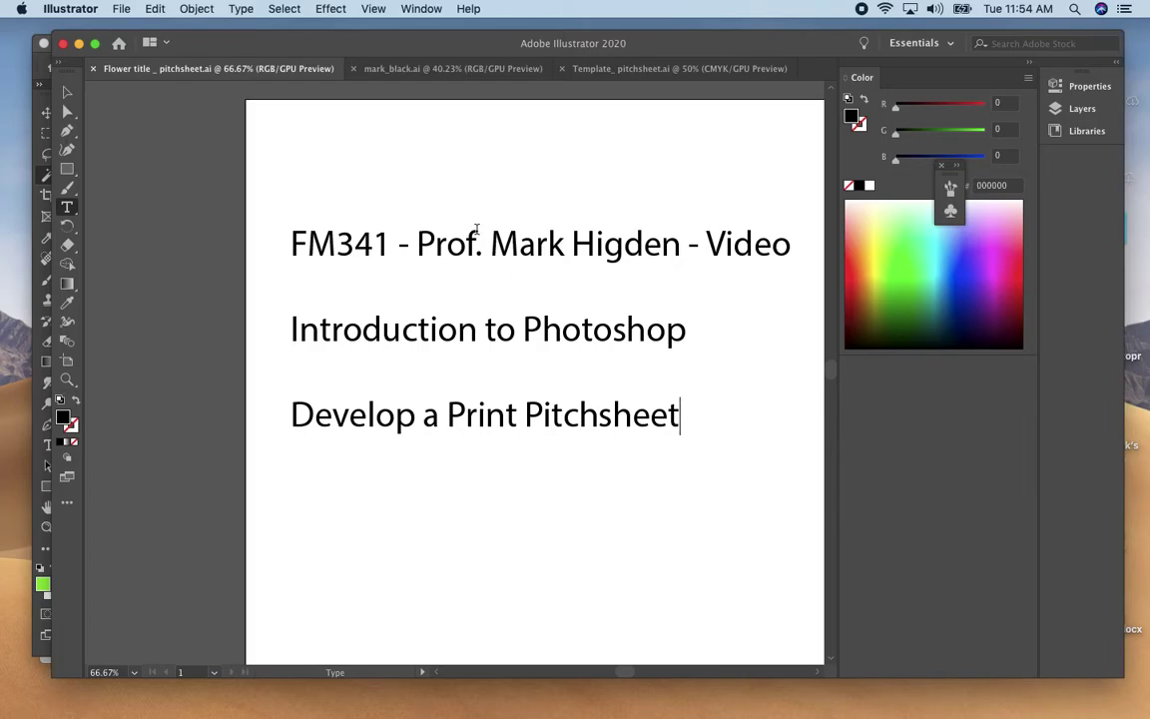
# In Photoshop, compare the Flower 2.psd and Flower 1.psd designs, ending on Flower 1.
pyautogui.press('super+Tab')
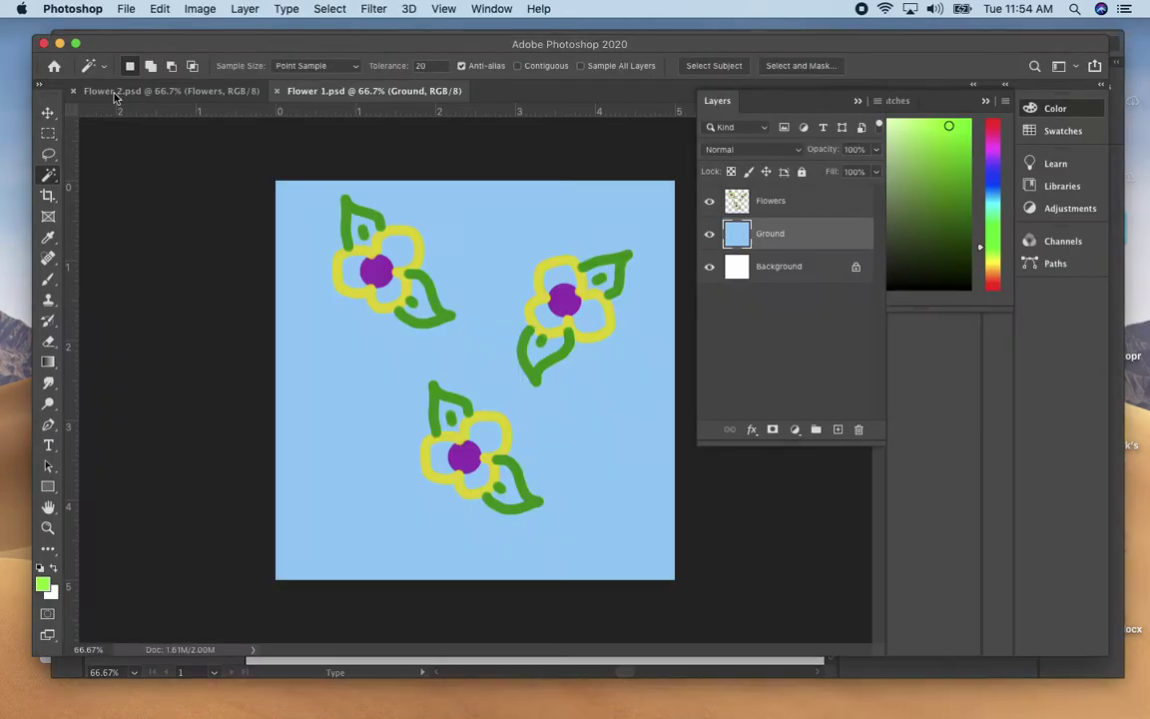
pyautogui.click(181, 91)
pyautogui.click(379, 92)
# Minimize Photoshop and scroll through the FM341 Blackboard Content list in Chrome.
pyautogui.click(60, 44)
pyautogui.click(46, 361)
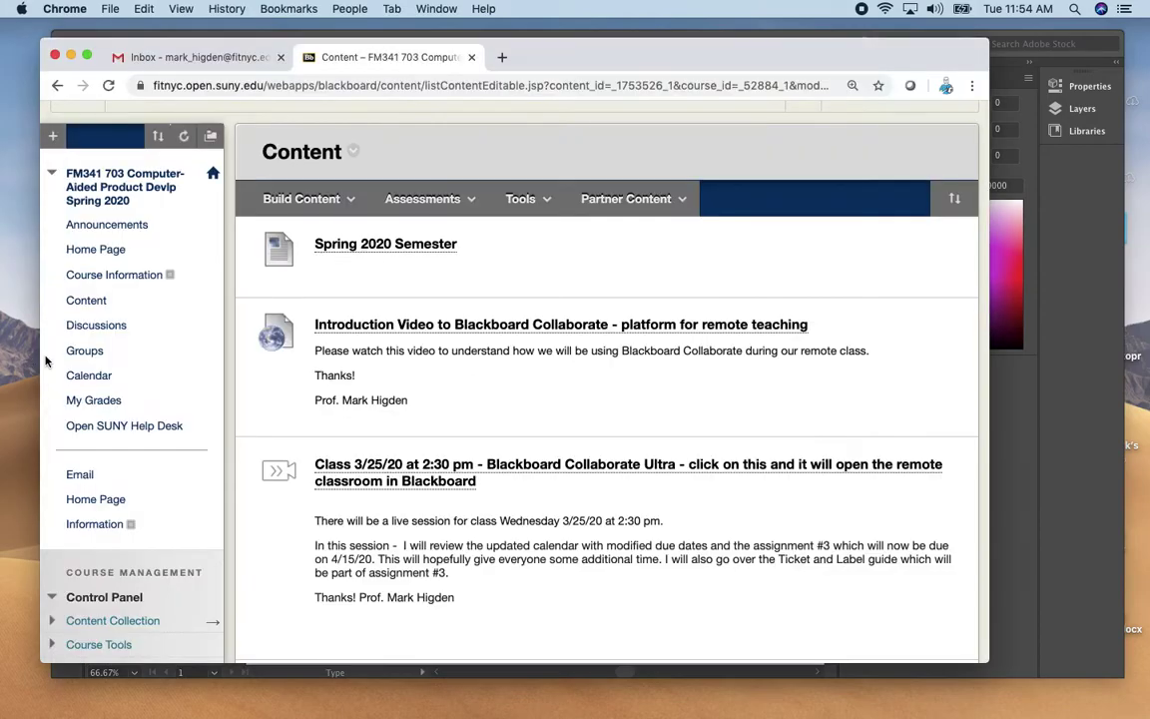
pyautogui.scroll(-5, 548, 370)
pyautogui.scroll(-5, 611, 412)
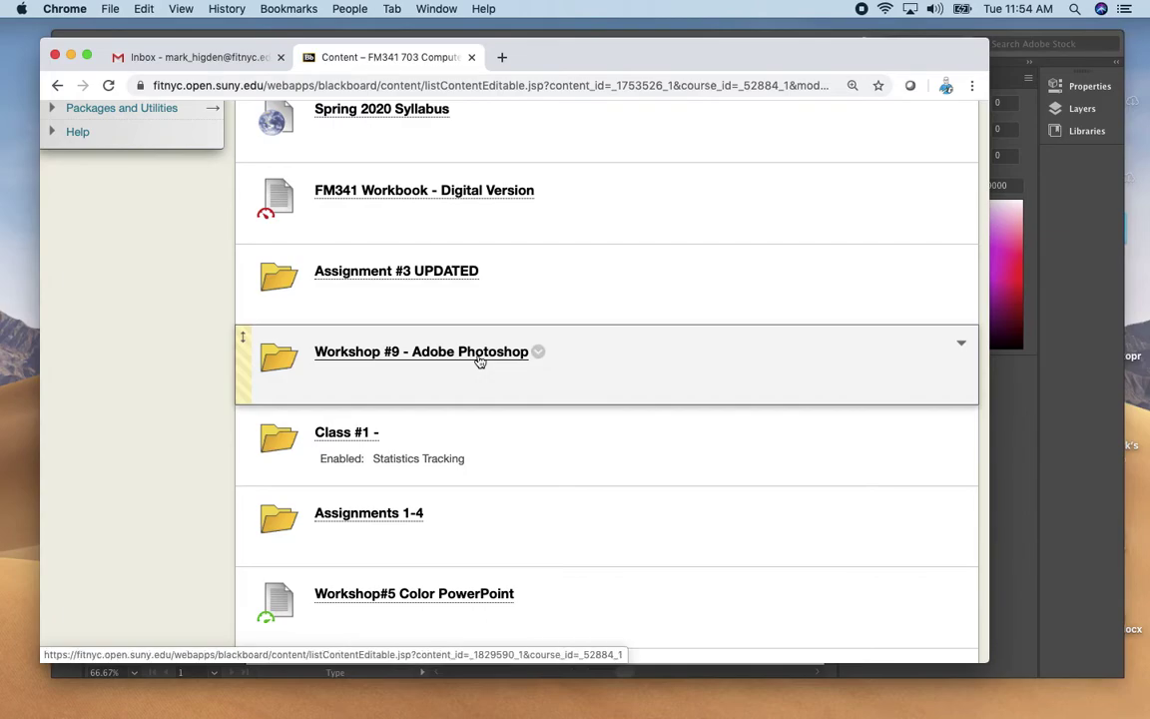
# Browse the Workshop #9 - Adobe Photoshop folder's videos and pitchsheets, then return to Illustrator.
pyautogui.click(479, 360)
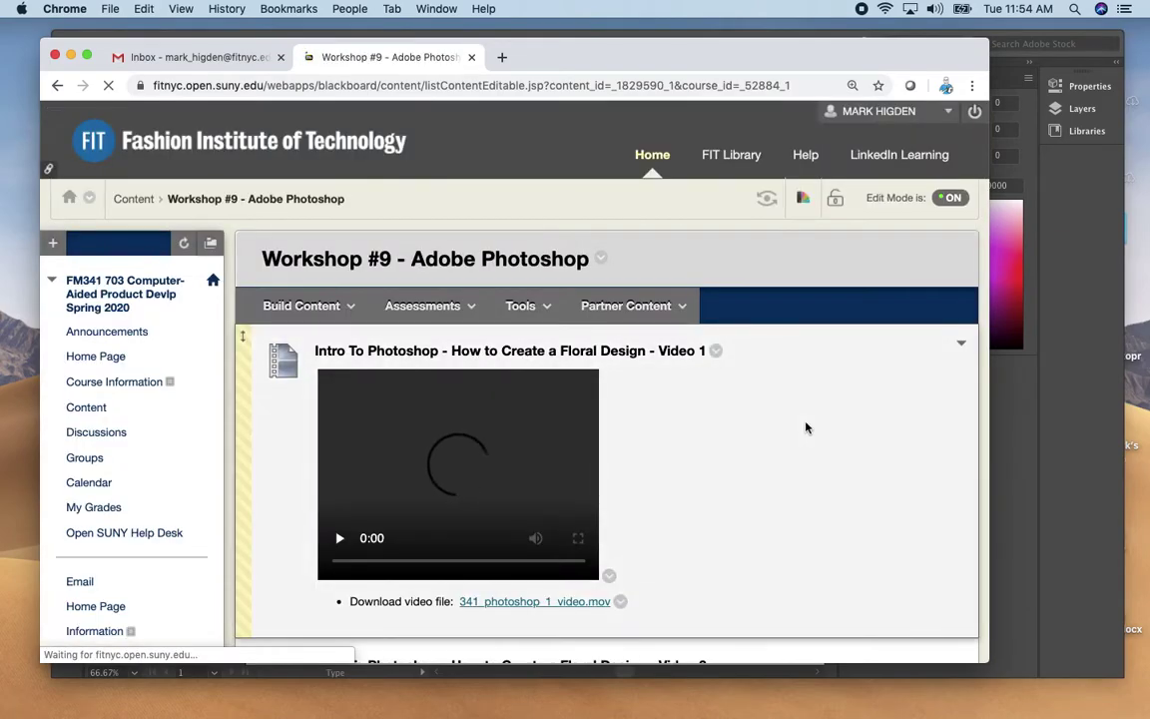
pyautogui.scroll(-10, 806, 427)
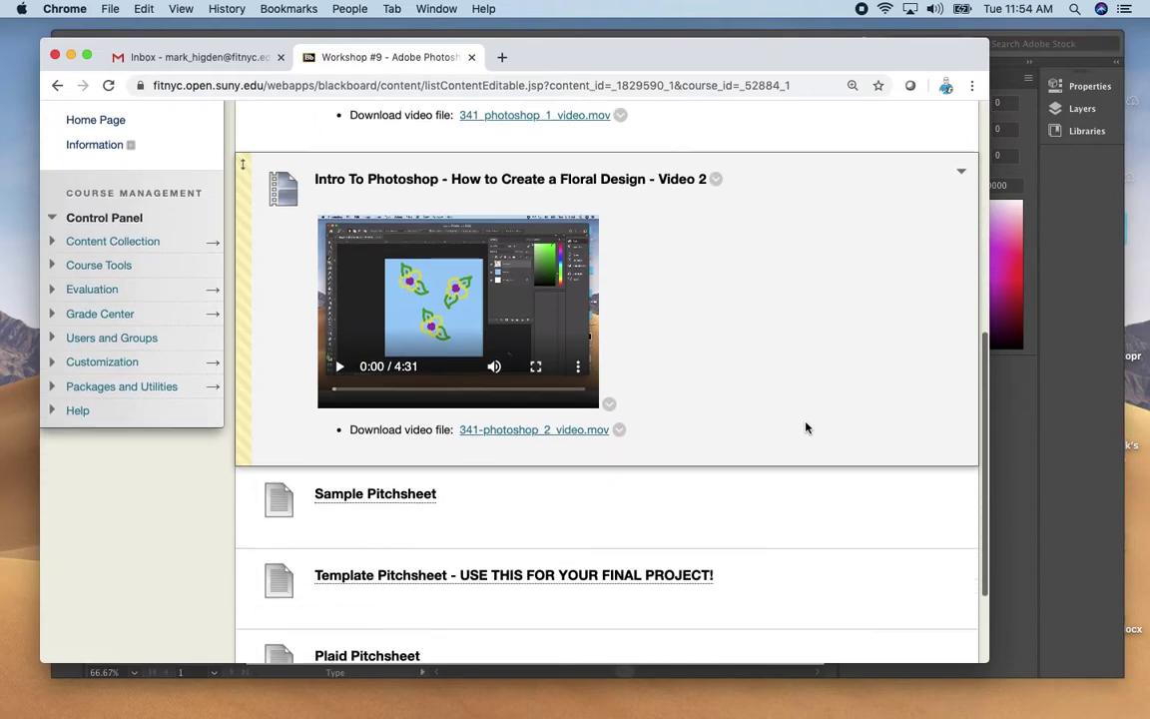
pyautogui.scroll(-3, 807, 428)
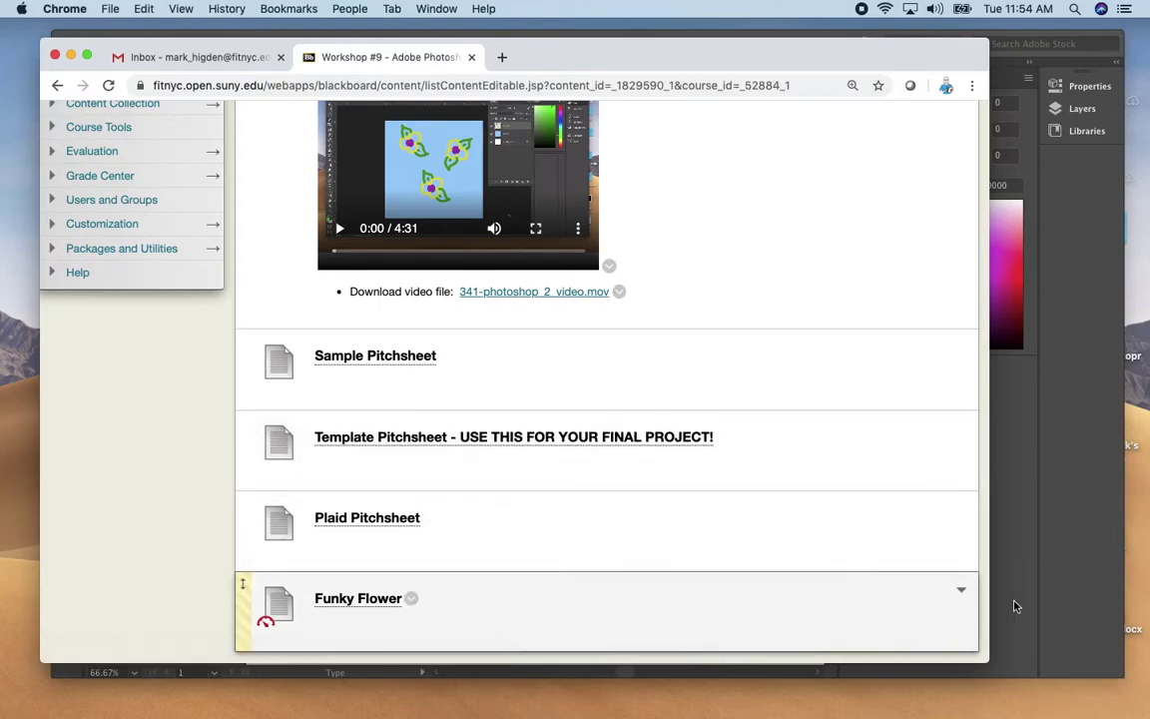
pyautogui.click(1045, 602)
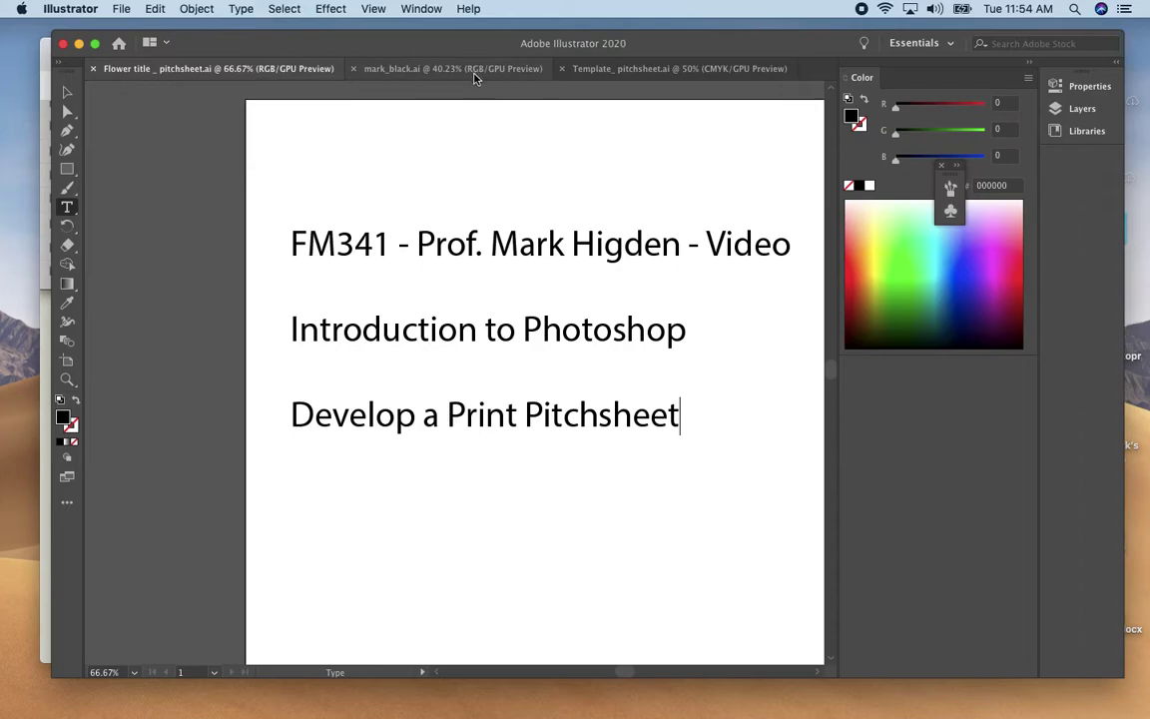
# From the Template_ pitchsheet.ai tab, choose sample_ pitchsheet.ai on the Desktop in the Open dialog.
pyautogui.click(626, 72)
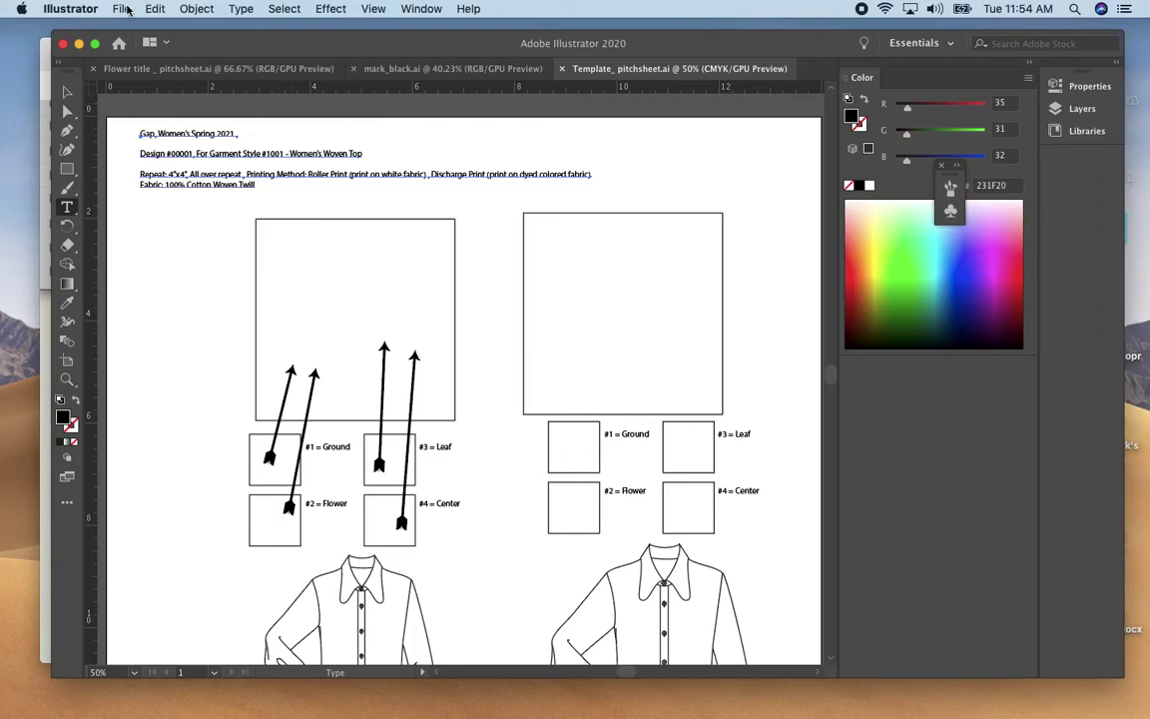
pyautogui.click(121, 9)
pyautogui.click(140, 58)
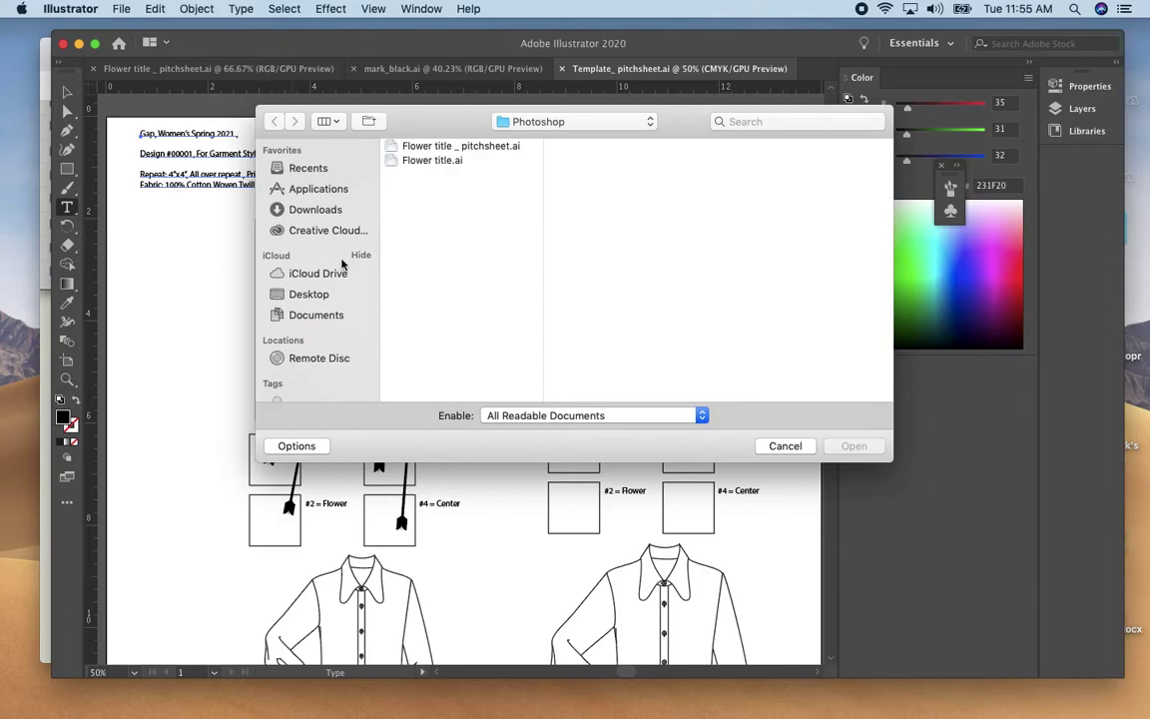
pyautogui.click(317, 294)
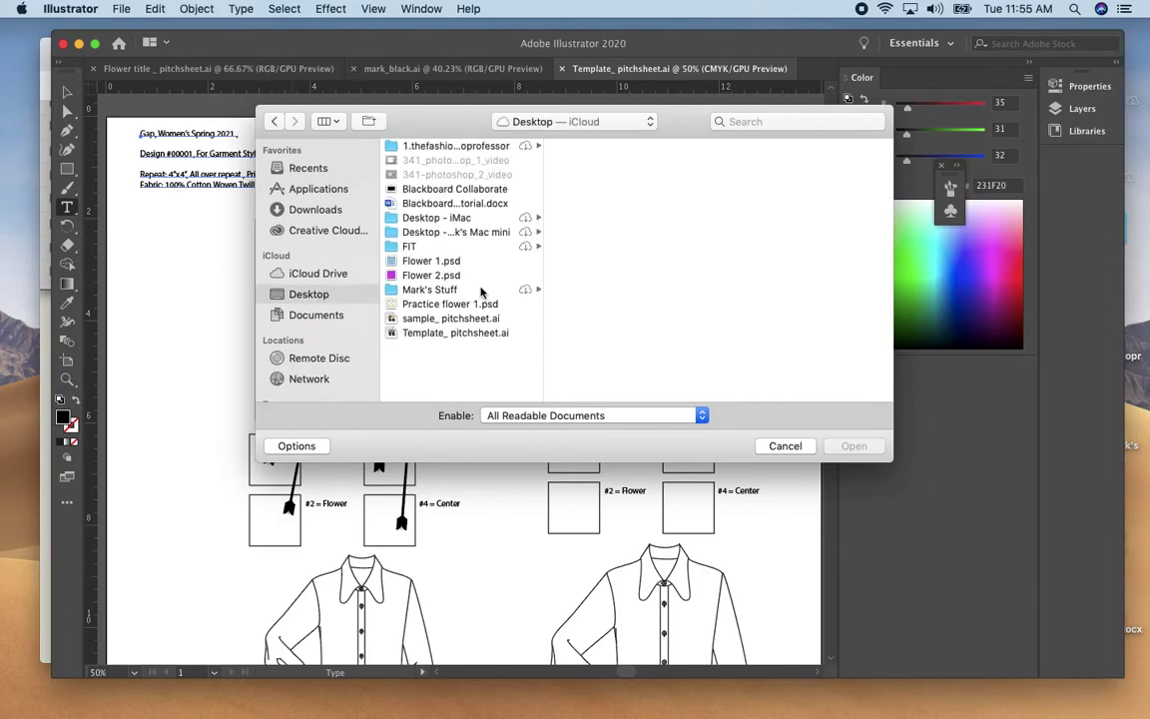
pyautogui.click(481, 320)
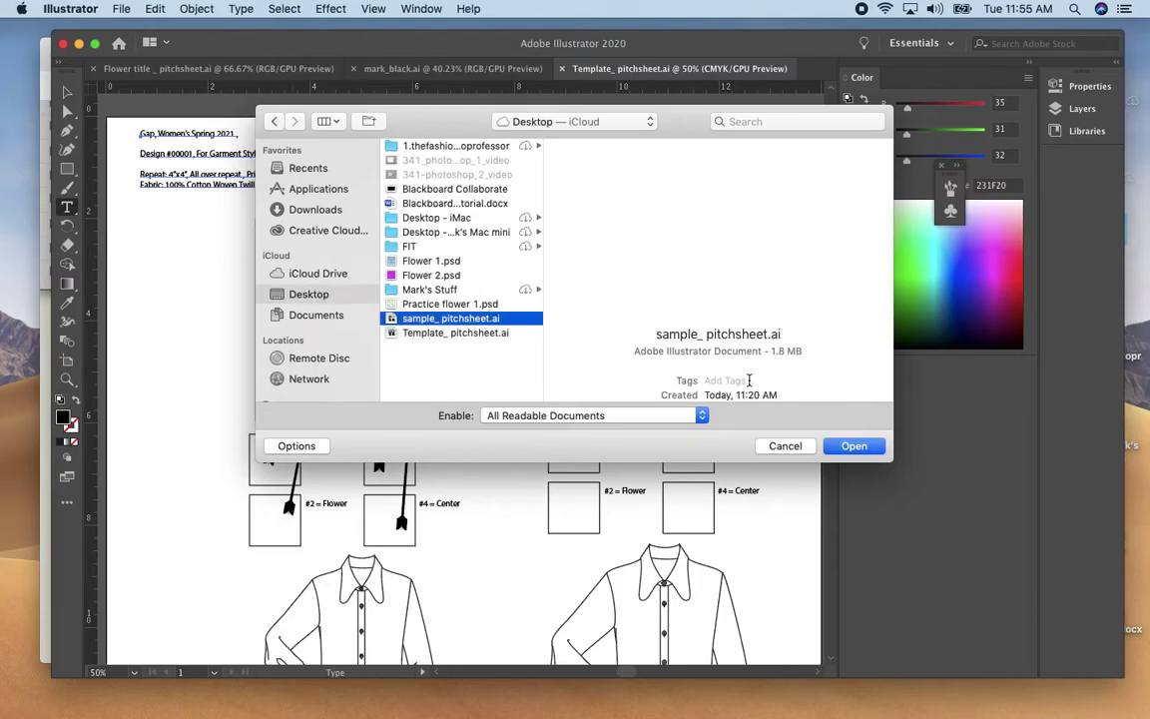
# Open sample_ pitchsheet.ai, zoom to 50% and collapse the Color panel for more room.
pyautogui.click(837, 452)
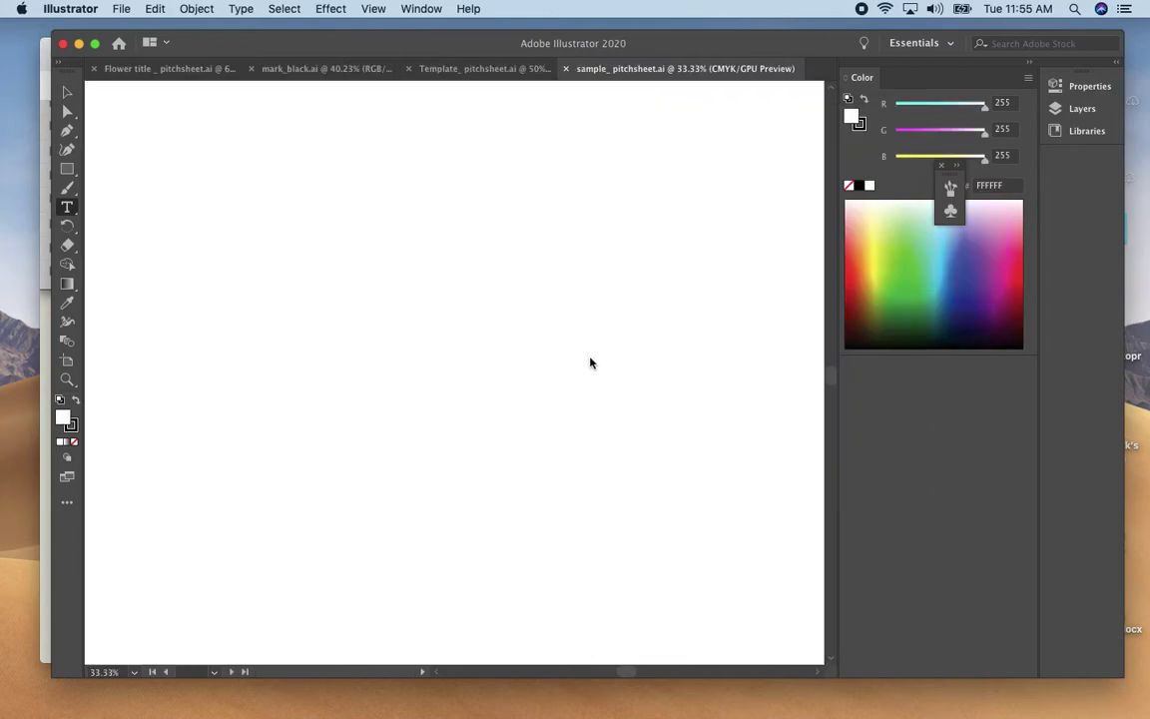
pyautogui.press('super+equal')
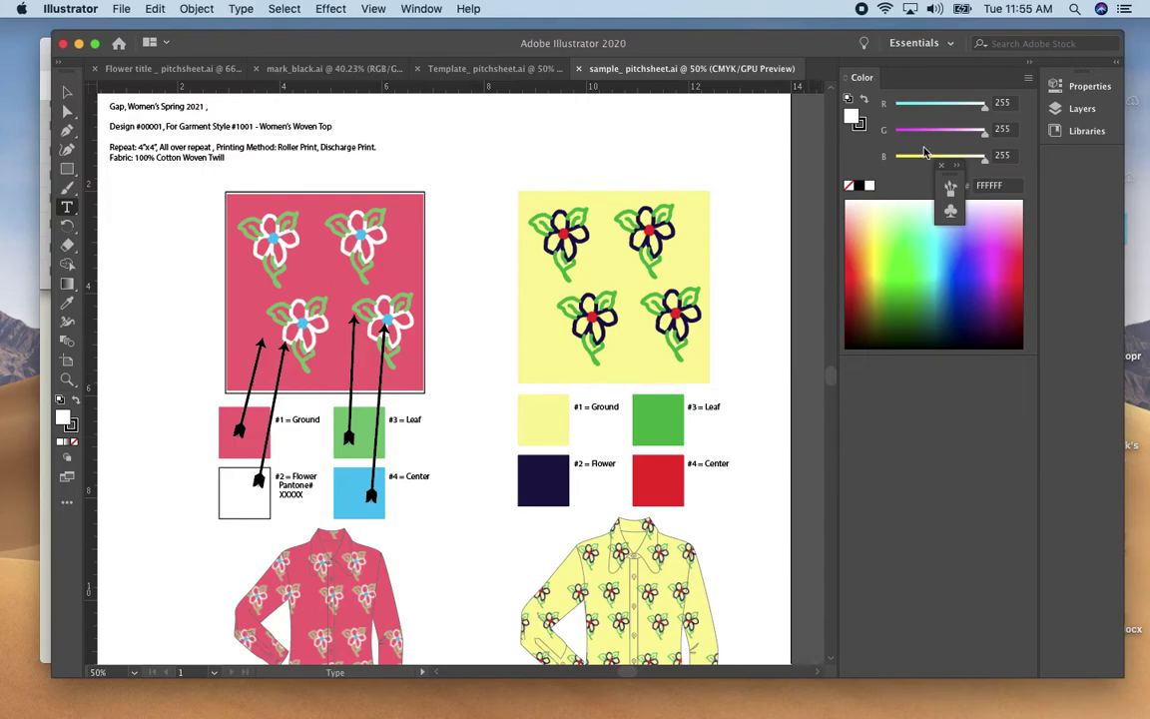
pyautogui.click(1032, 66)
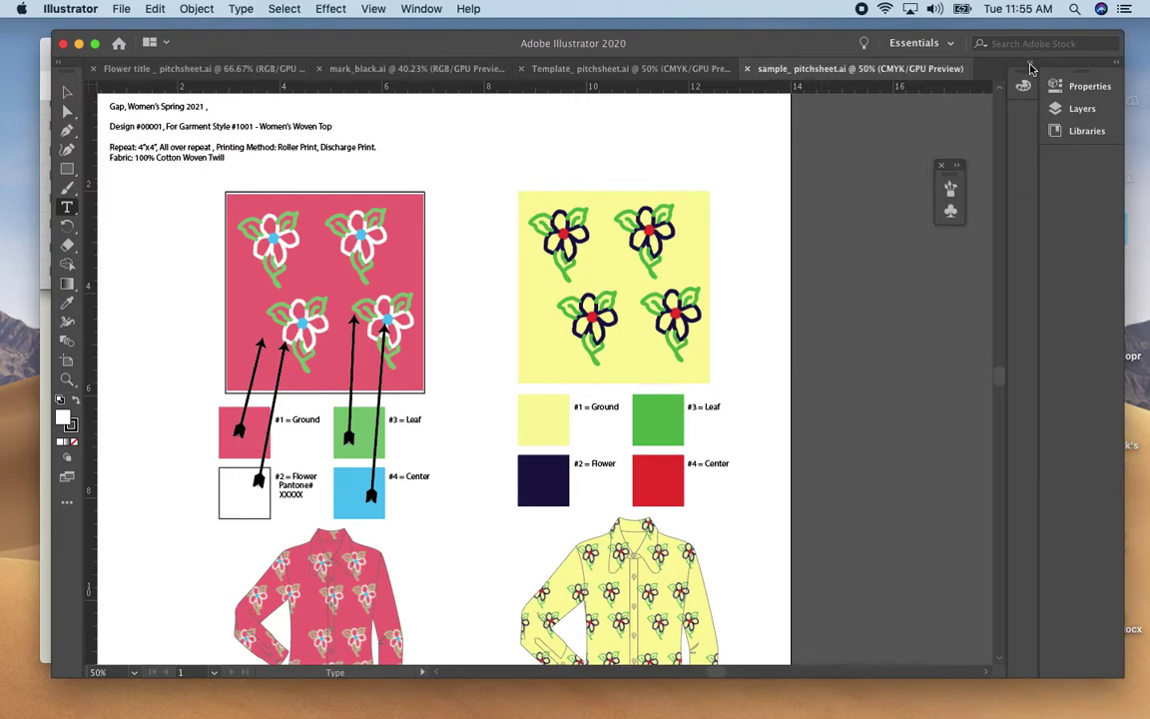
pyautogui.moveTo(734, 303); pyautogui.dragTo(794, 324)
# Zoom to 150% and pan to the header's season, design, repeat and fabric lines.
pyautogui.press('super+equal')
pyautogui.press('super+equal')
pyautogui.press('super+equal')
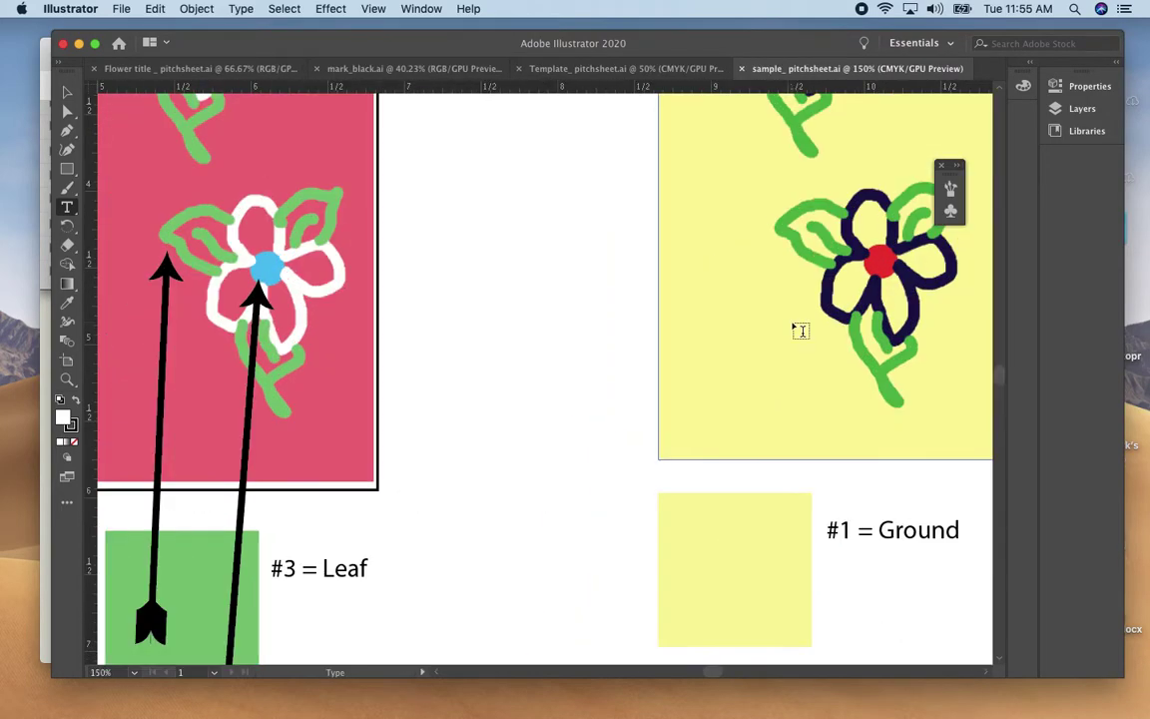
pyautogui.moveTo(593, 350); pyautogui.dragTo(880, 712)
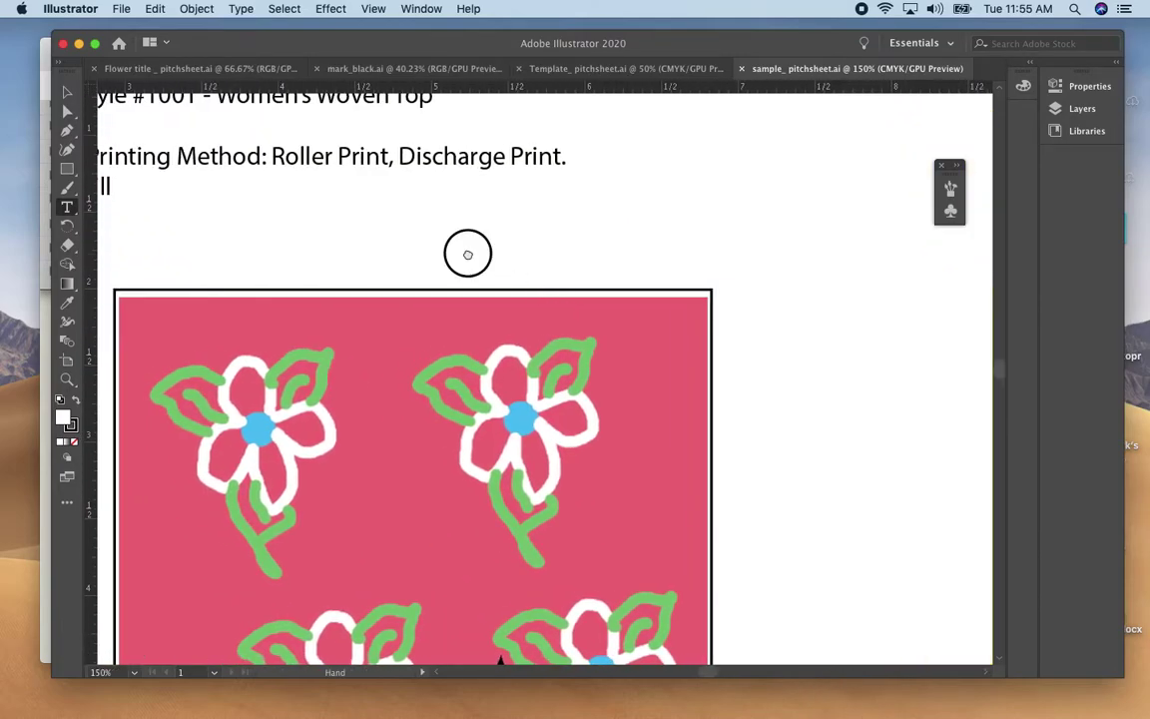
pyautogui.moveTo(464, 249); pyautogui.dragTo(845, 388)
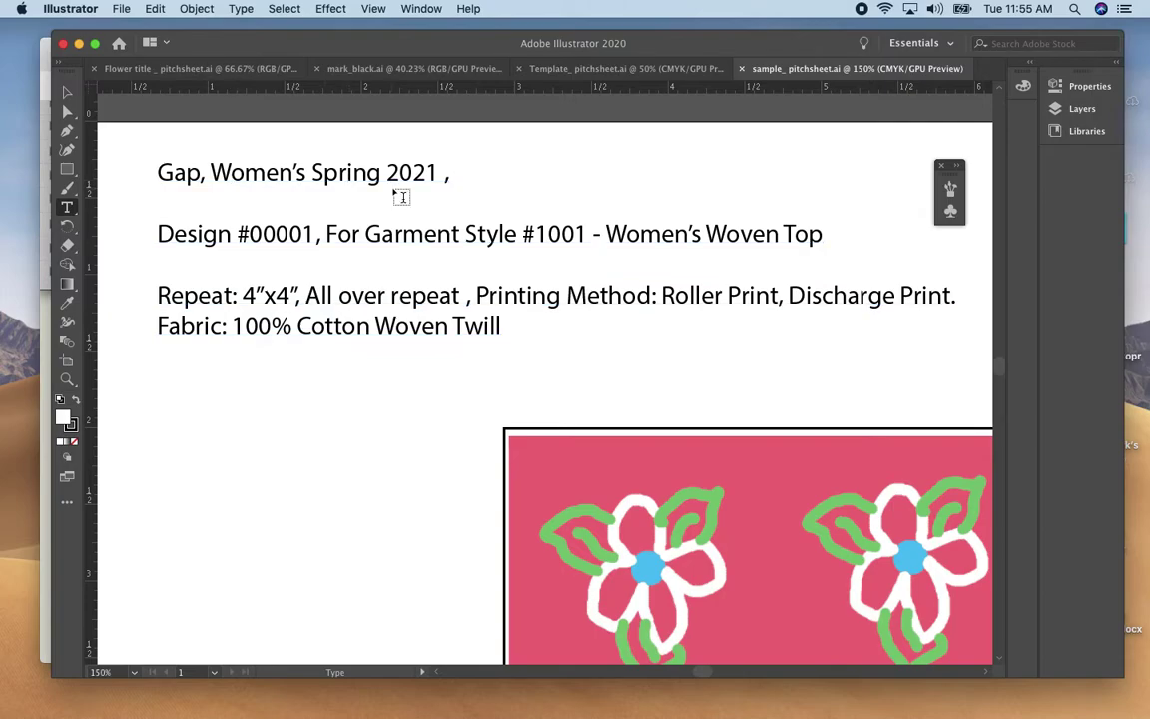
pyautogui.click(311, 234)
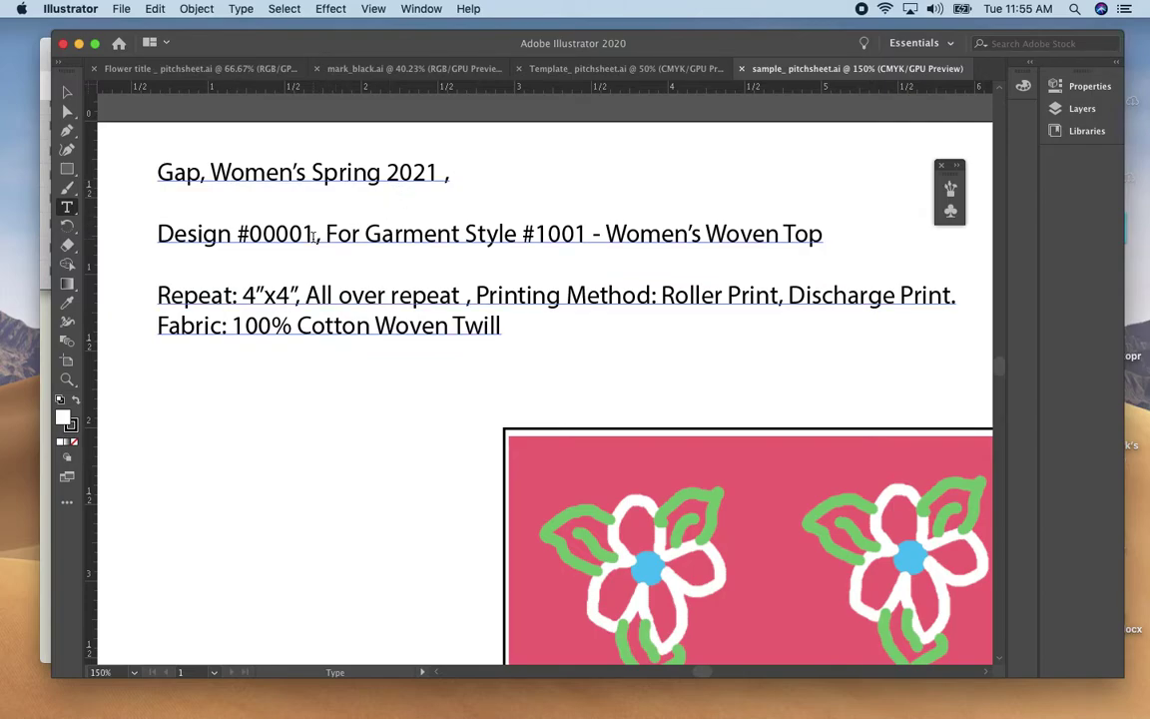
pyautogui.click(518, 235)
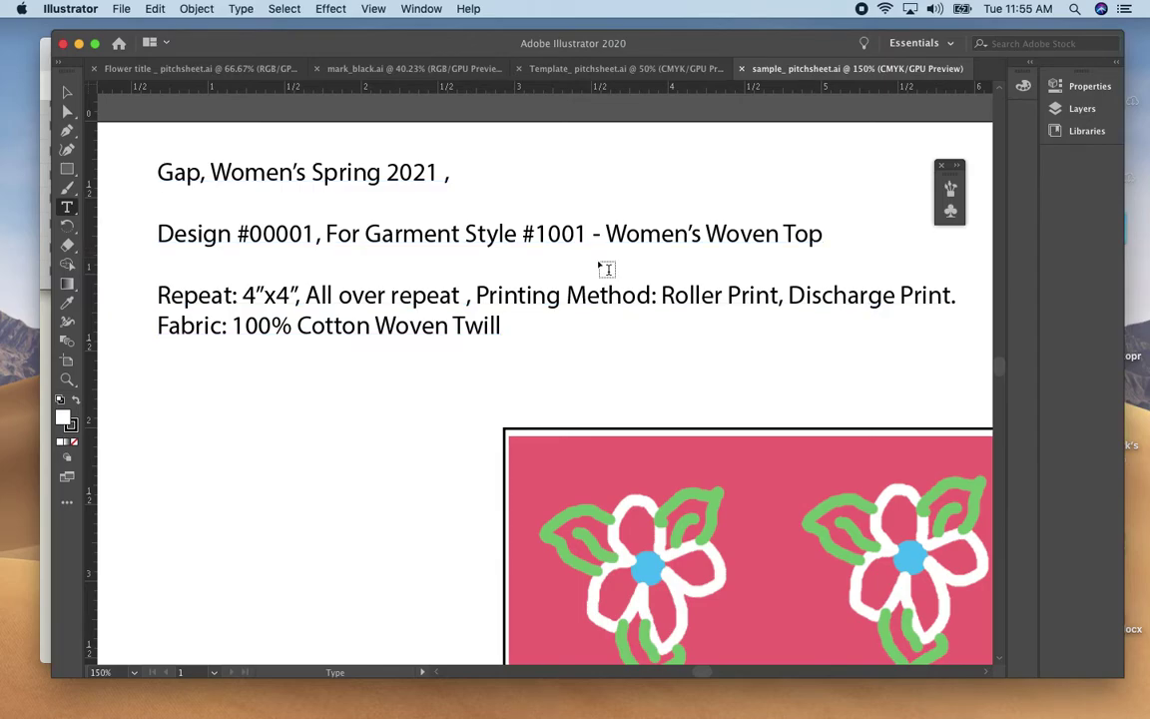
pyautogui.click(283, 296)
pyautogui.press('space')
pyautogui.moveTo(566, 344)
pyautogui.mouseDown()
pyautogui.moveTo(417, 238)
pyautogui.moveTo(490, 308)
pyautogui.moveTo(559, 320)
pyautogui.mouseUp()
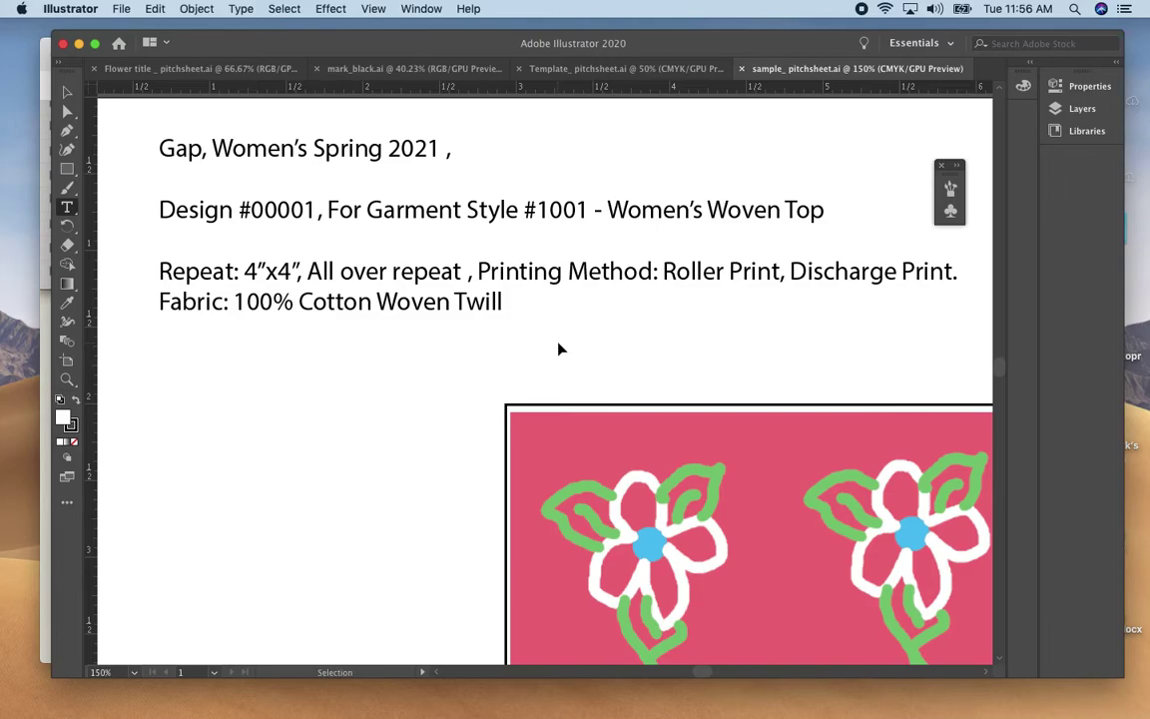
# Zoom out to 66.67%, review the colorways, swatches and shirt flats, then go to Template_ pitchsheet.ai.
pyautogui.press('super+minus')
pyautogui.press('super+minus')
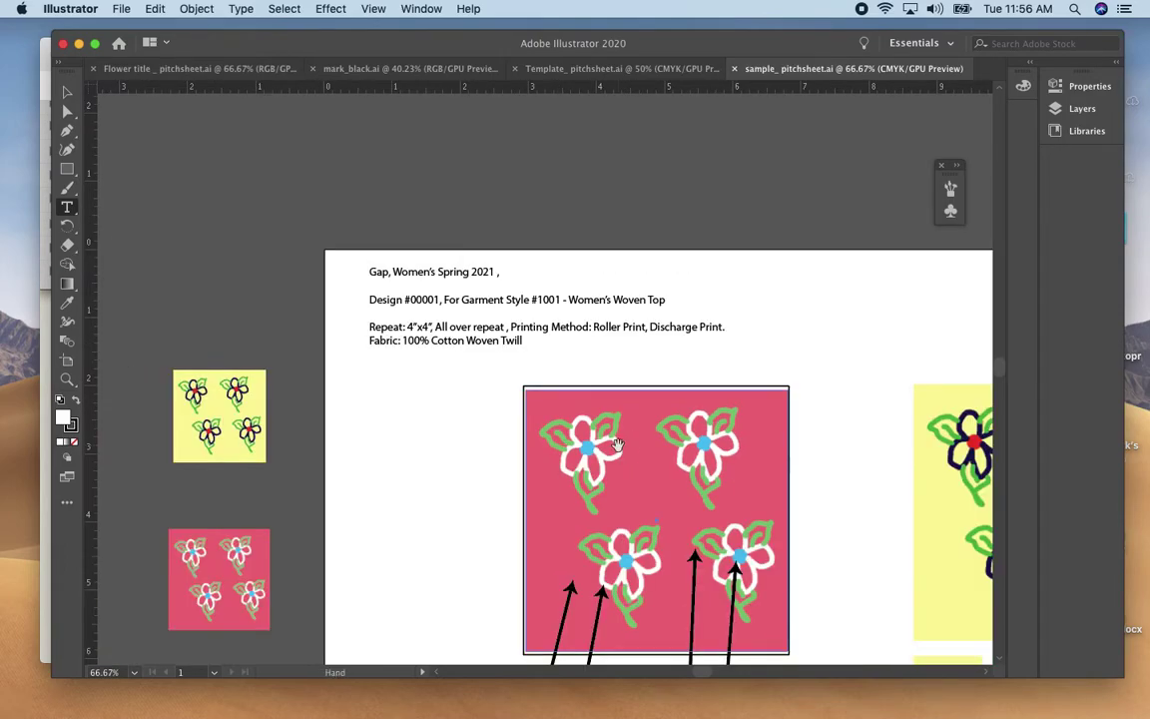
pyautogui.moveTo(618, 444); pyautogui.dragTo(345, 208)
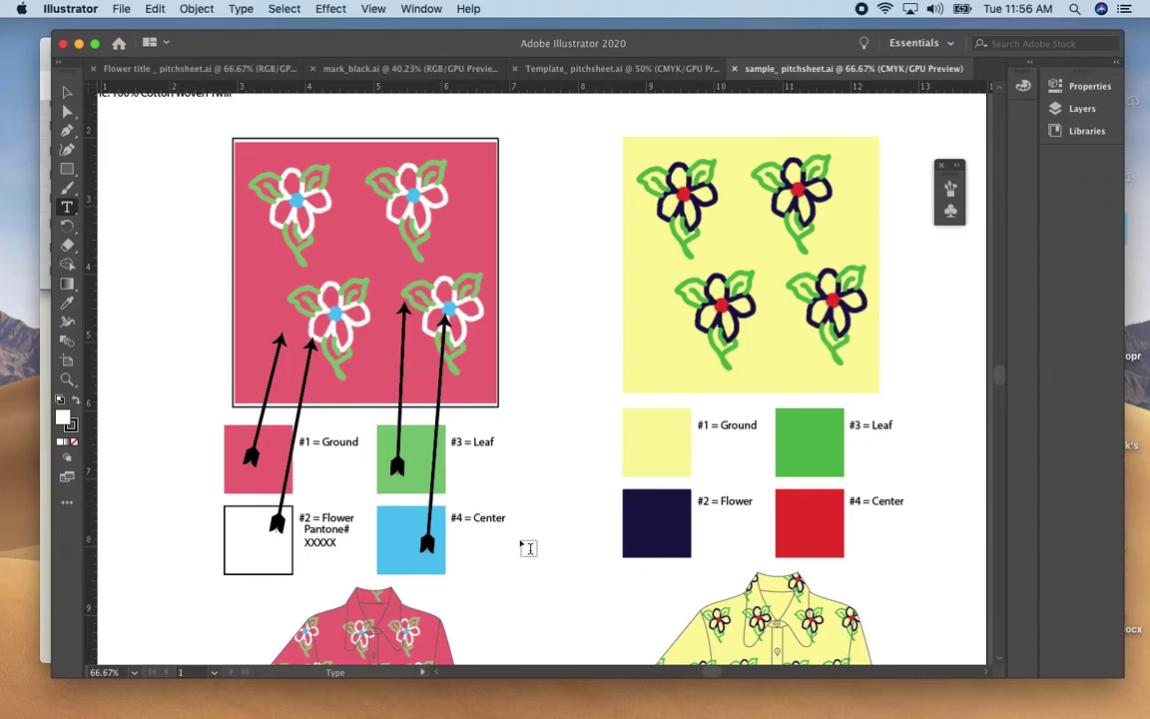
pyautogui.scroll(-10, 521, 547)
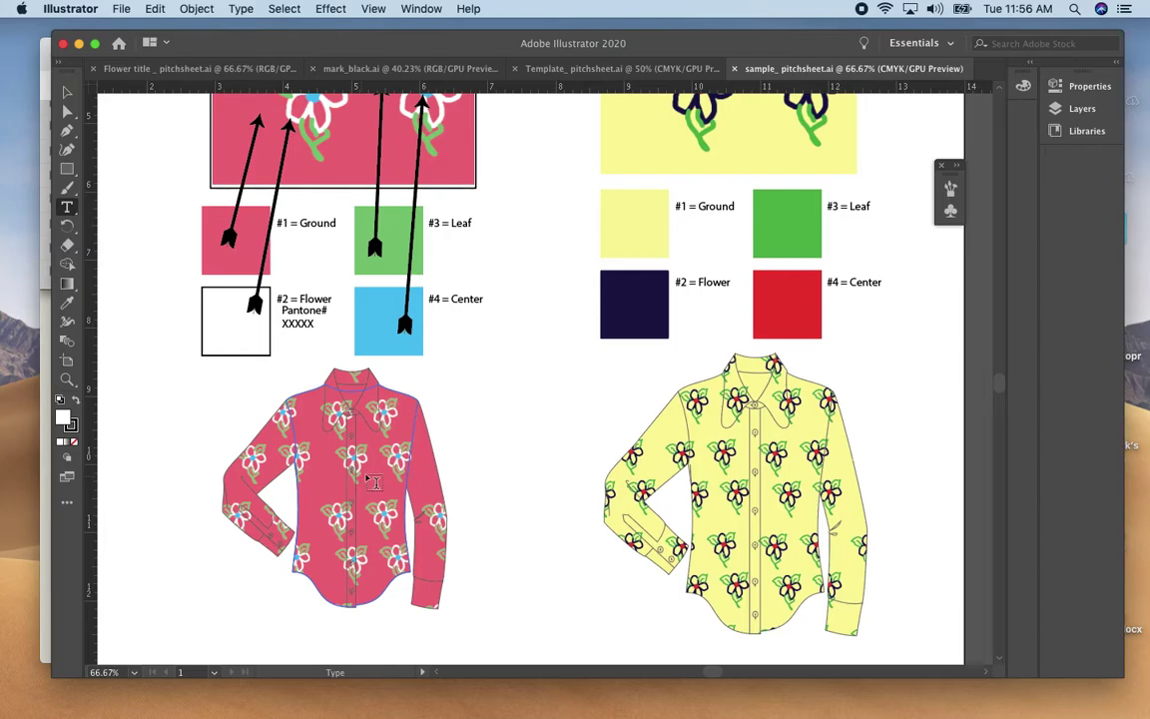
pyautogui.click(632, 70)
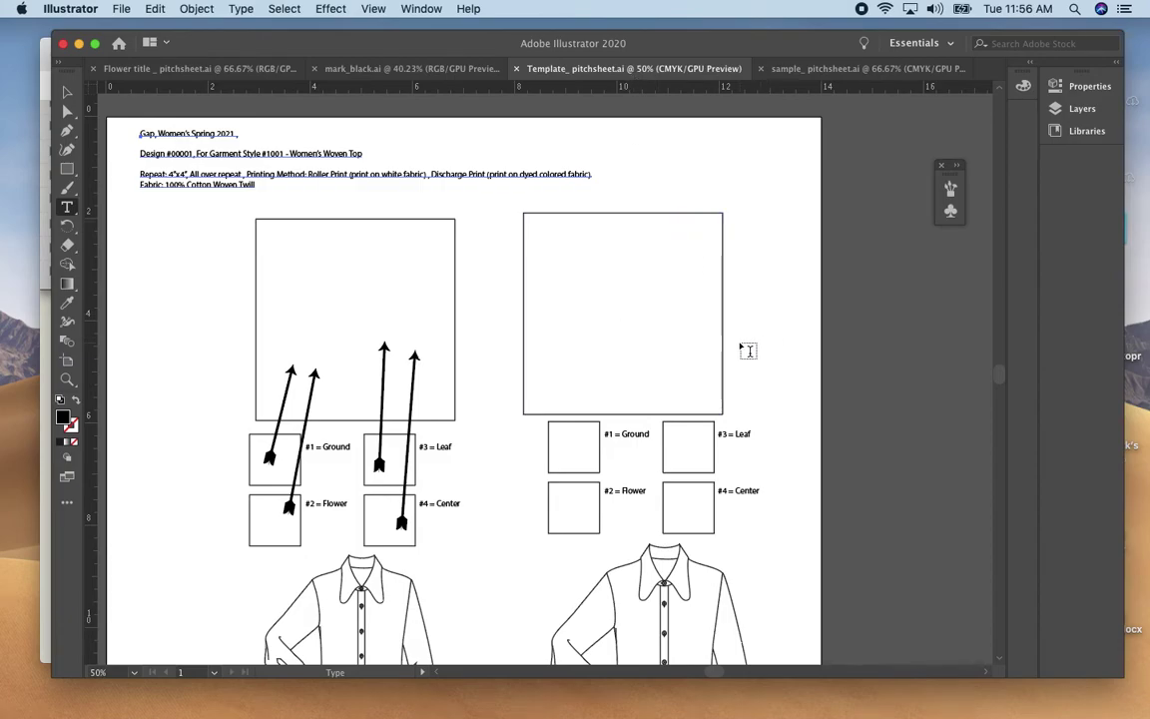
pyautogui.moveTo(701, 367); pyautogui.dragTo(752, 360)
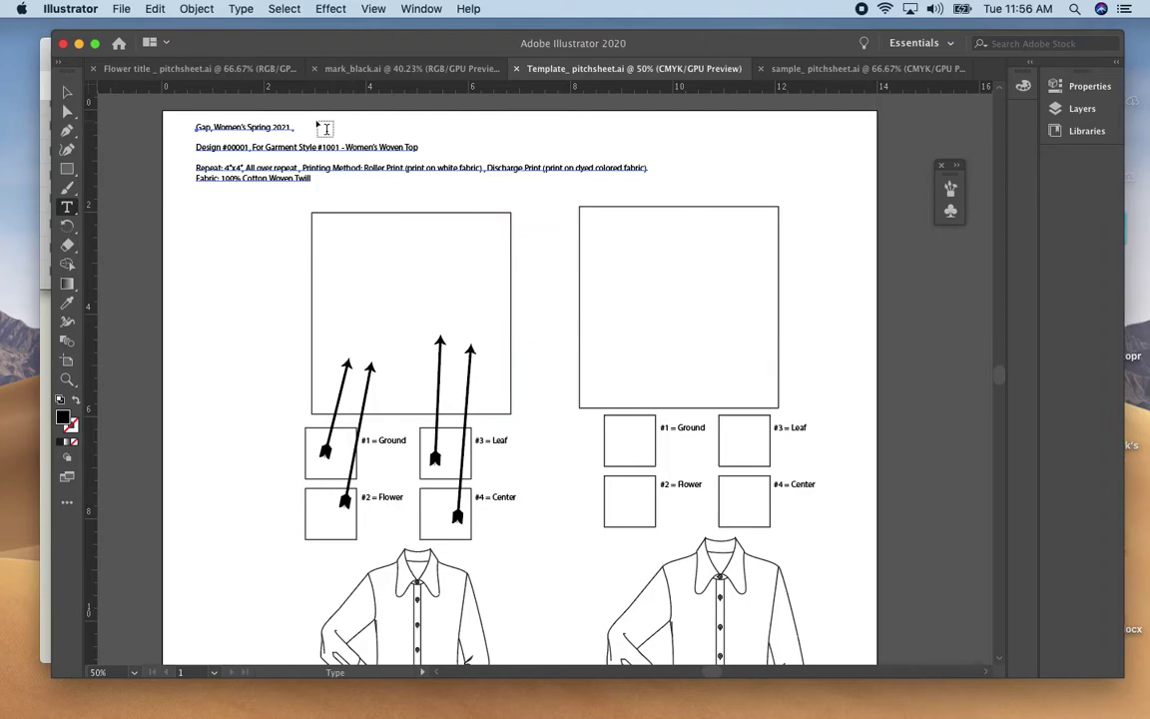
pyautogui.press('super+equal')
pyautogui.press('super+equal')
pyautogui.press('super+equal')
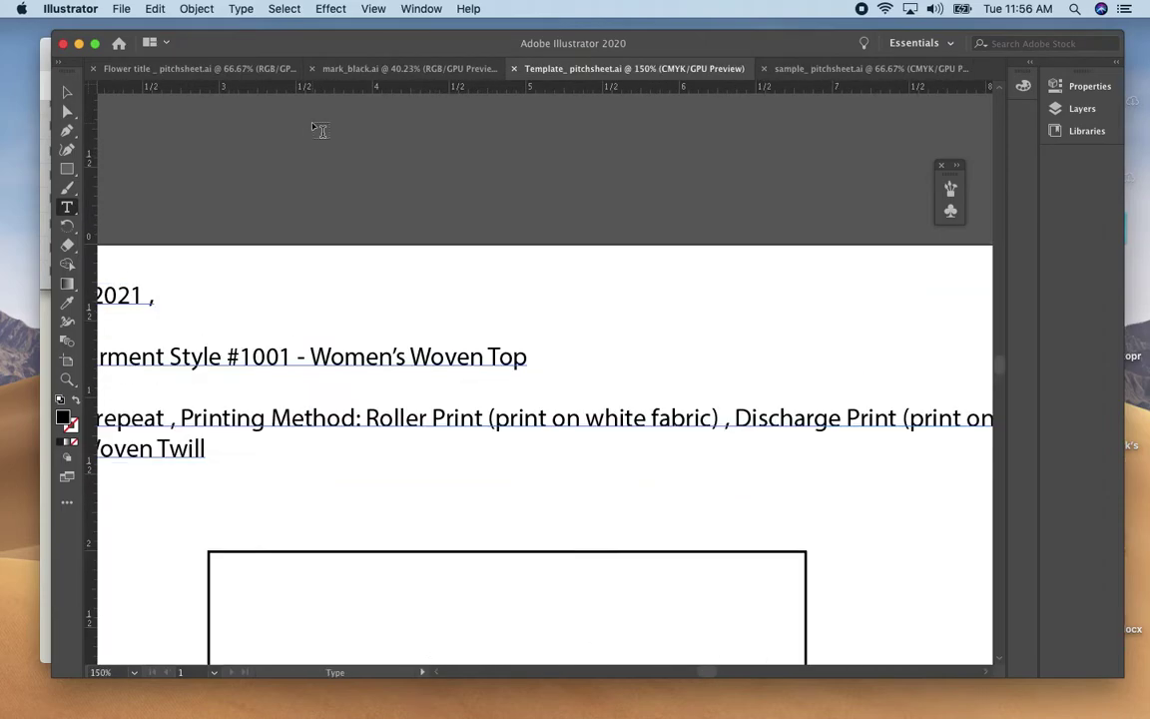
pyautogui.moveTo(352, 298); pyautogui.dragTo(660, 254)
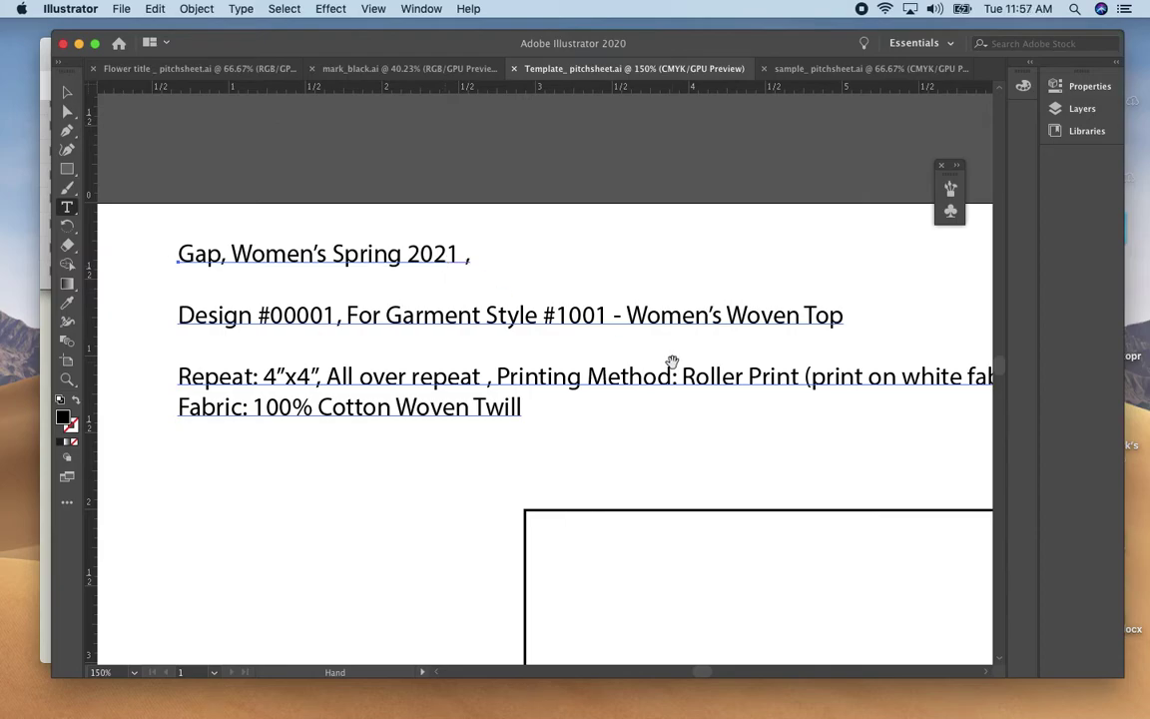
pyautogui.moveTo(745, 341); pyautogui.dragTo(689, 276)
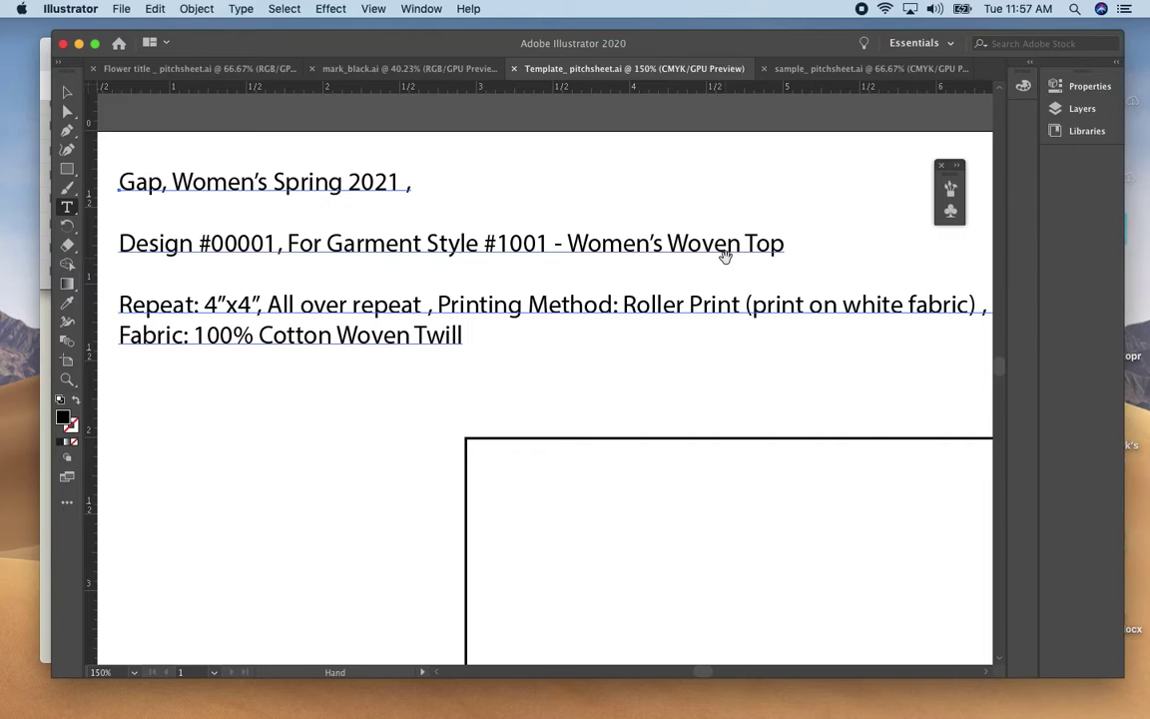
pyautogui.moveTo(724, 249); pyautogui.dragTo(707, 220)
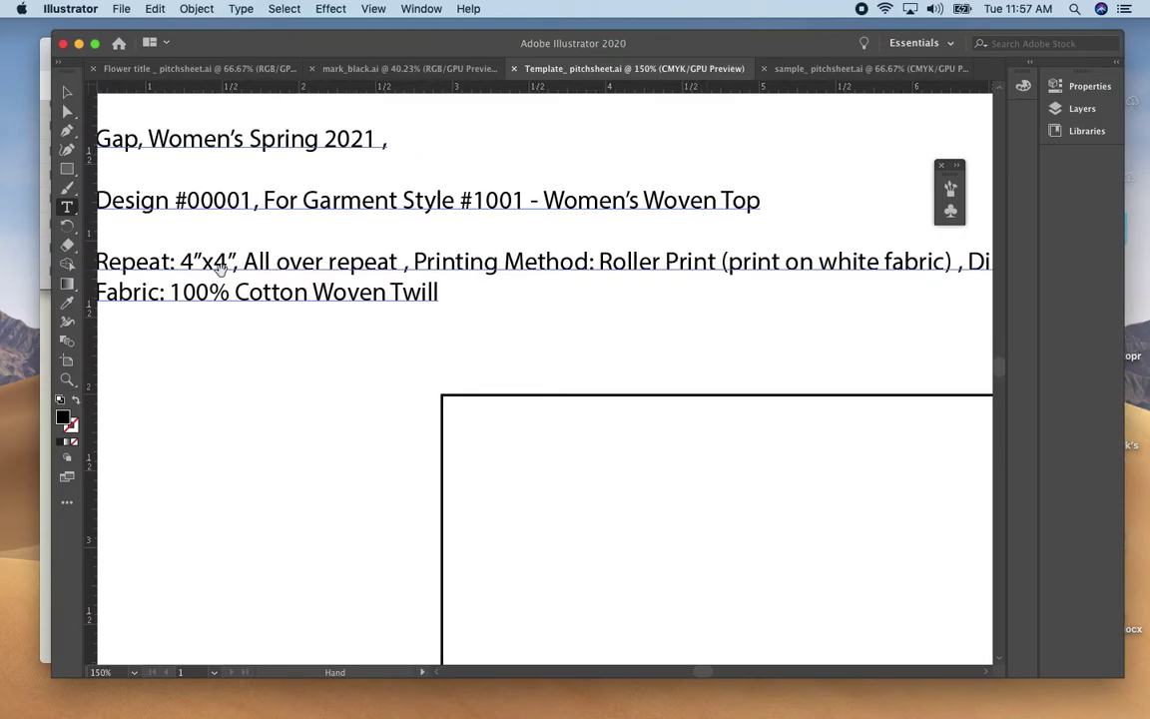
pyautogui.moveTo(508, 352); pyautogui.dragTo(272, 291)
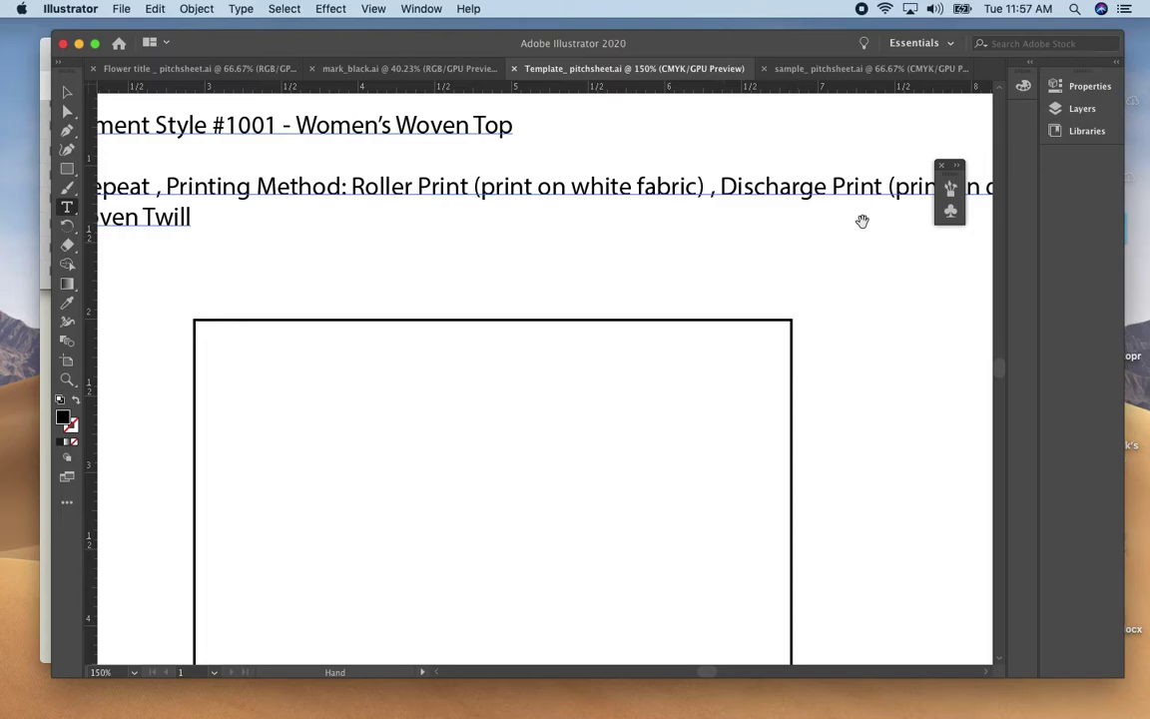
pyautogui.moveTo(654, 238); pyautogui.dragTo(654, 238)
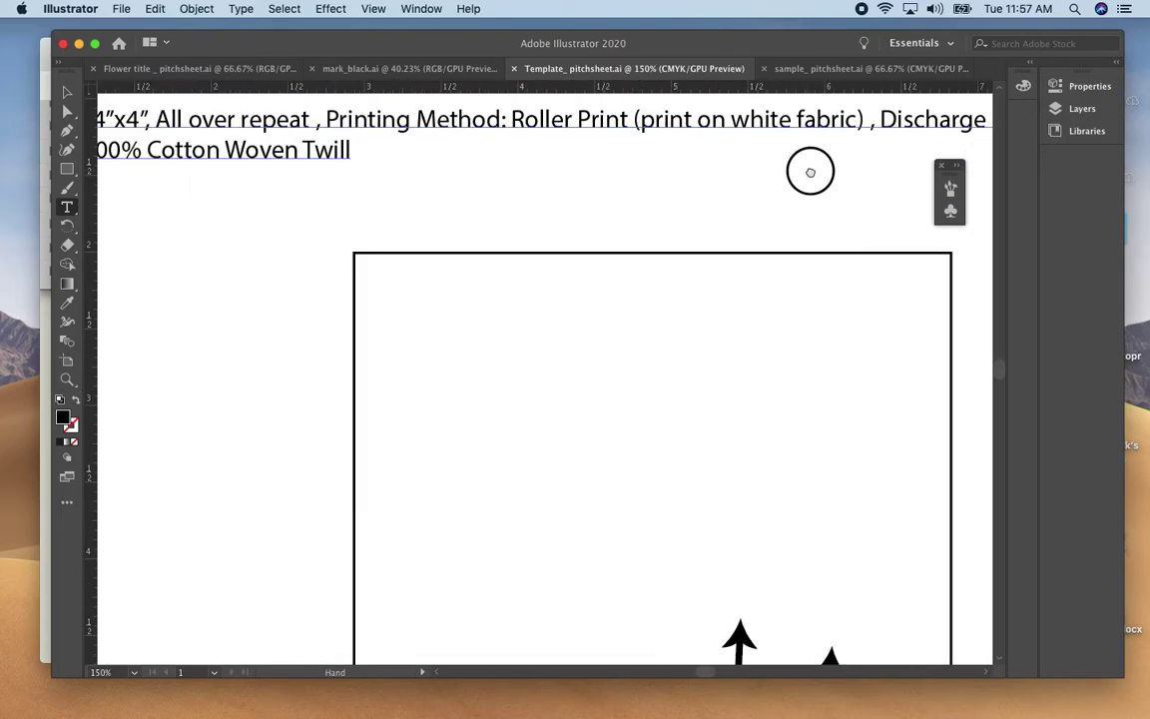
pyautogui.moveTo(810, 172); pyautogui.dragTo(879, 174)
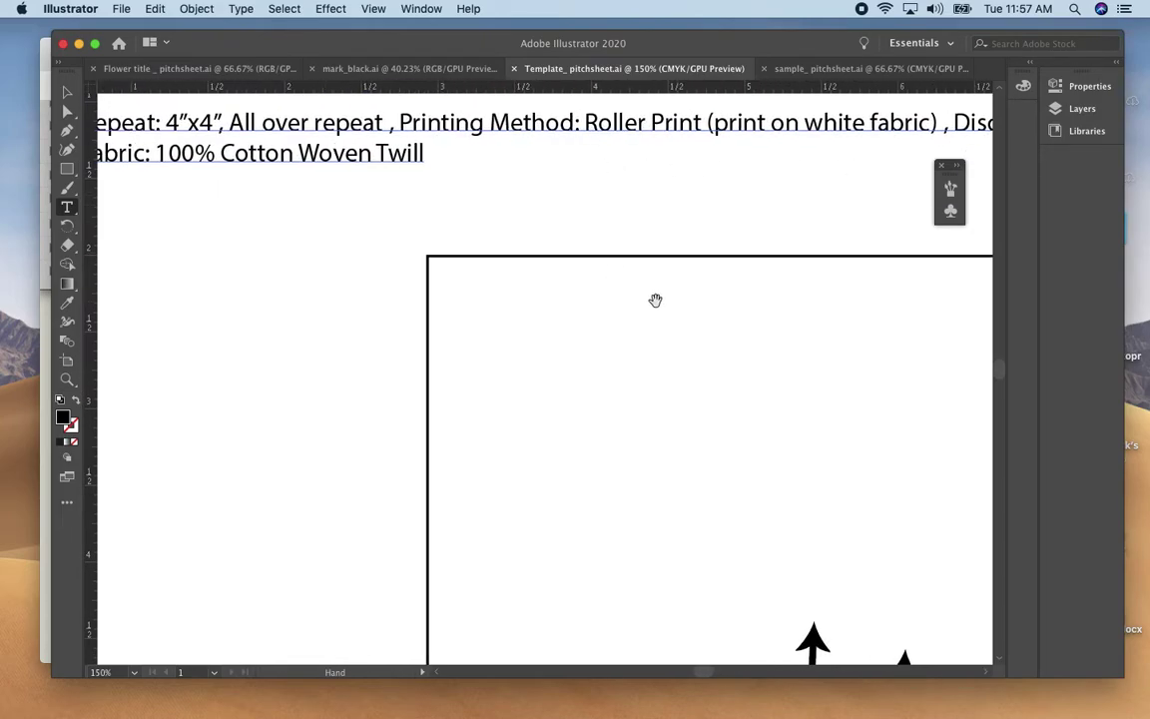
pyautogui.moveTo(760, 431); pyautogui.dragTo(585, 287)
pyautogui.press('super+minus')
pyautogui.press('super+minus')
pyautogui.press('super+minus')
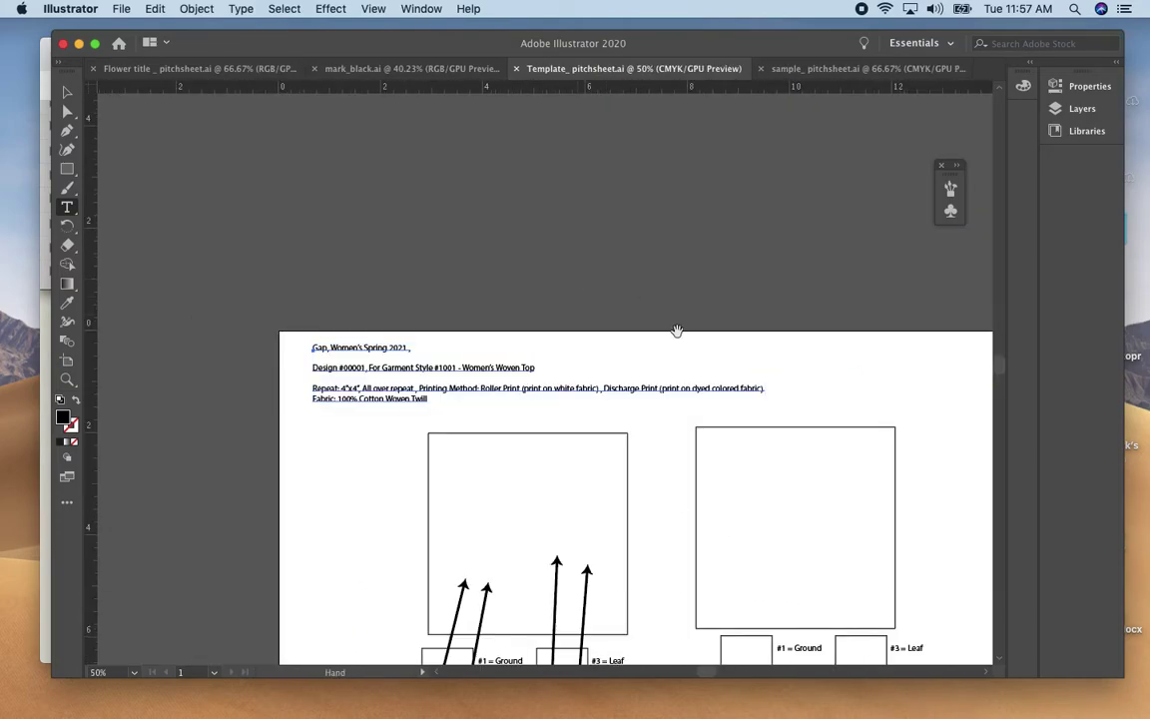
pyautogui.moveTo(714, 367); pyautogui.dragTo(619, 126)
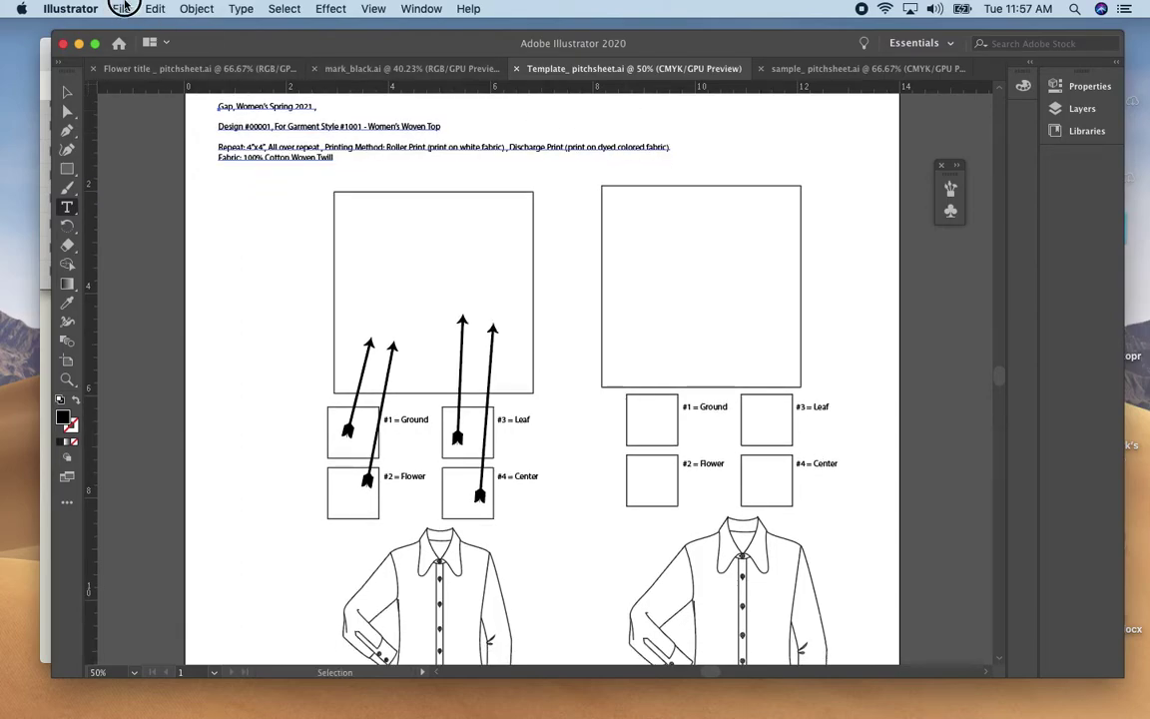
# Place Flower 1.psd and move and scale it to about 4.25 in over the left box.
pyautogui.click(122, 8)
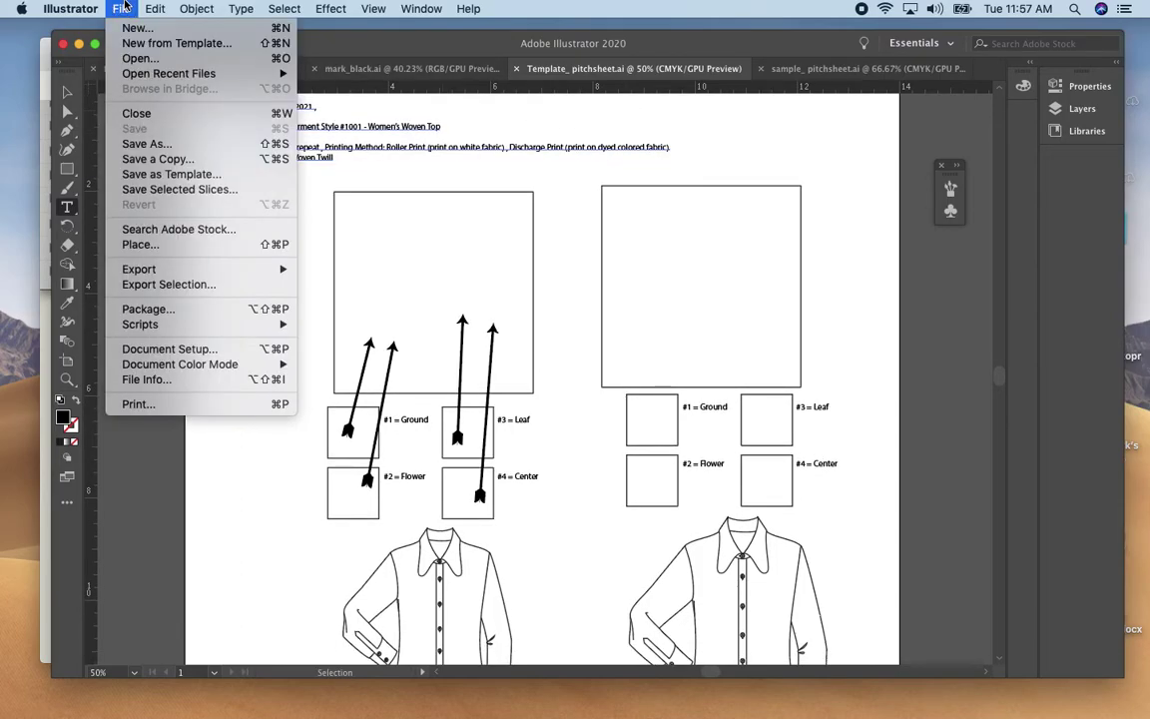
pyautogui.click(154, 247)
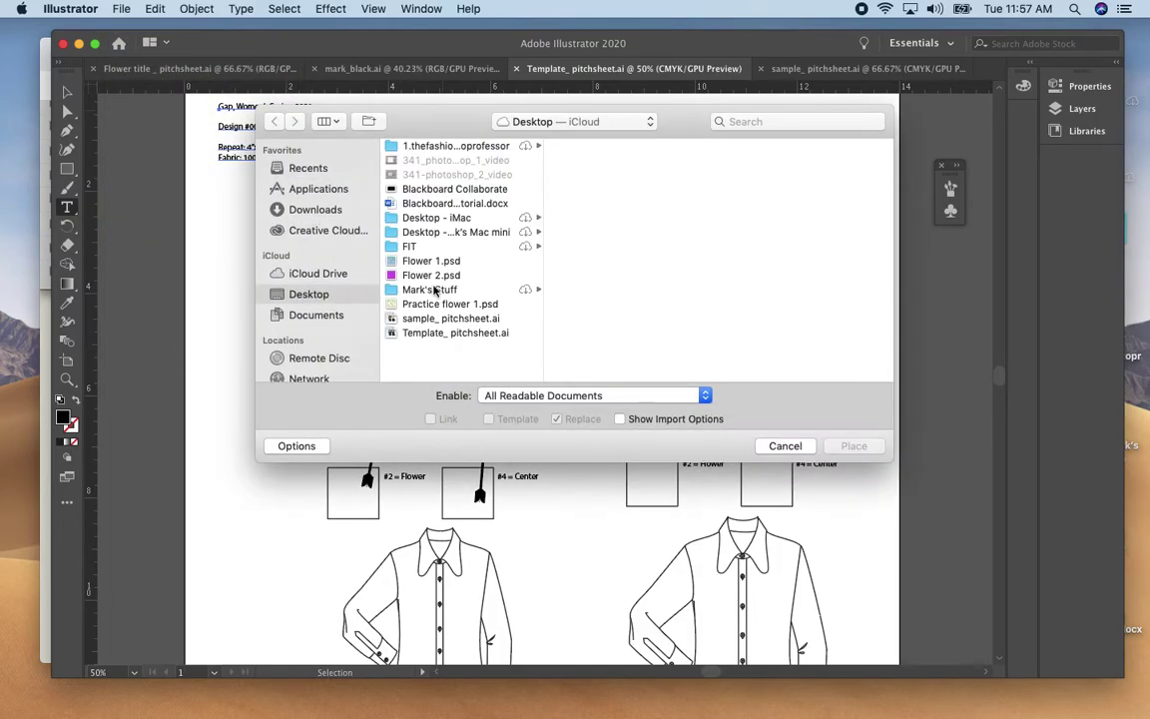
pyautogui.click(440, 260)
pyautogui.click(854, 447)
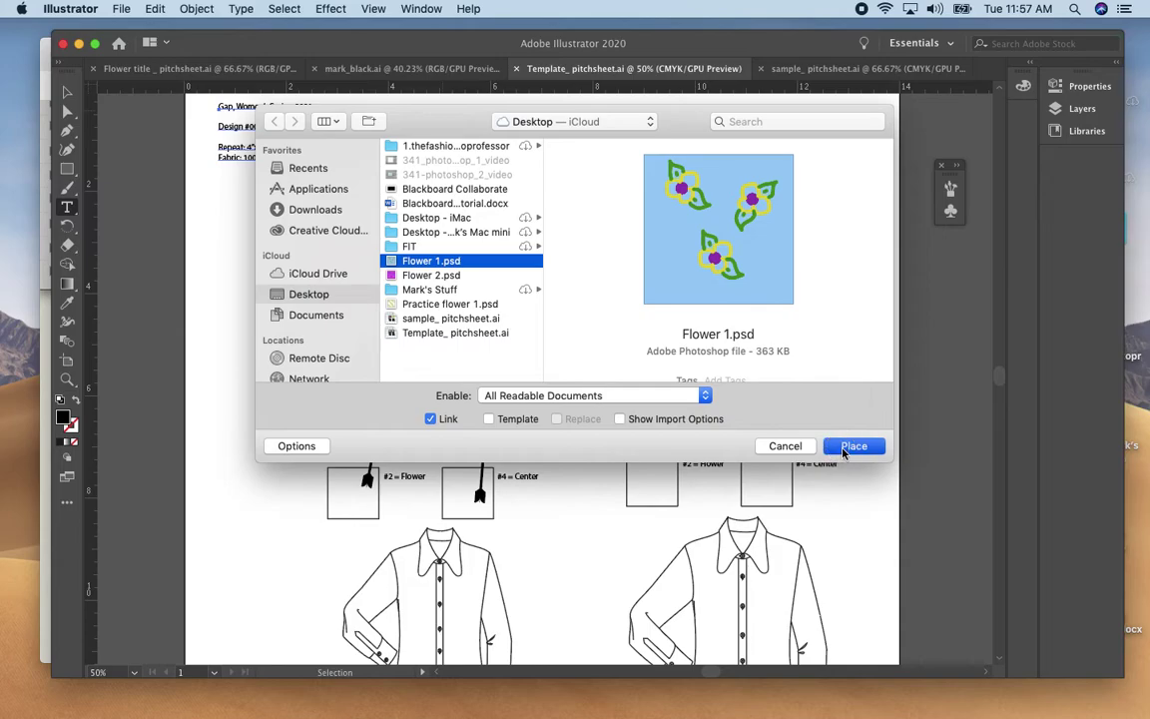
pyautogui.click(179, 198)
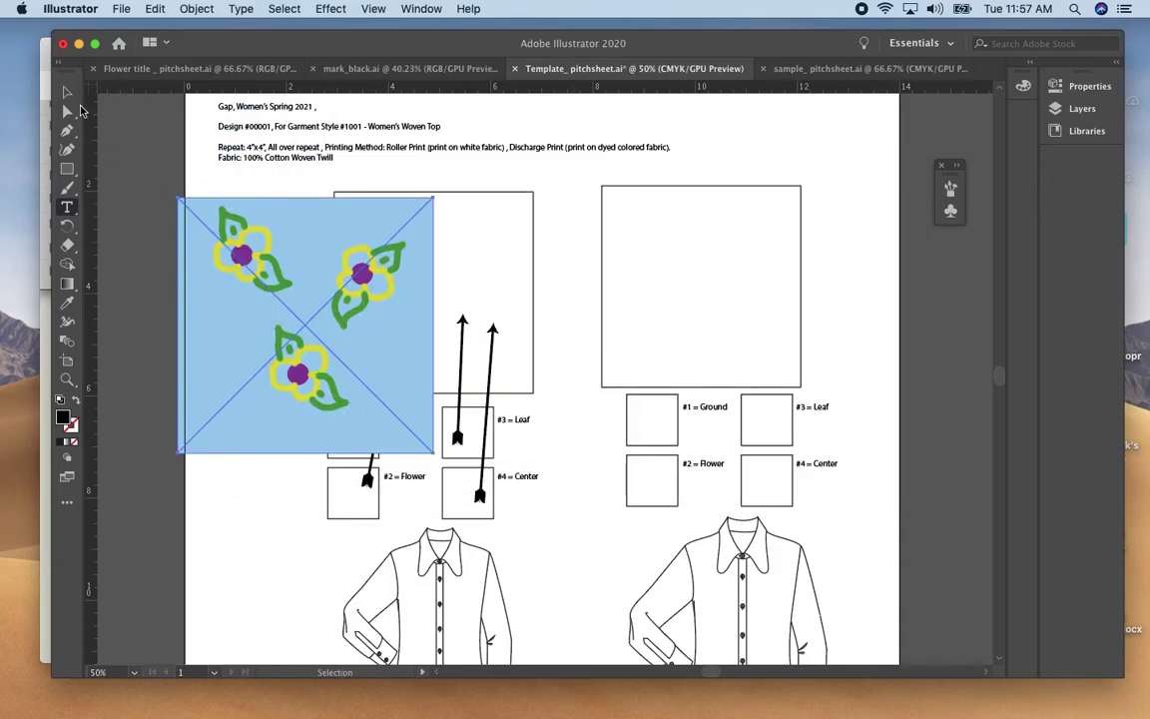
pyautogui.click(67, 93)
pyautogui.moveTo(296, 258); pyautogui.dragTo(395, 252)
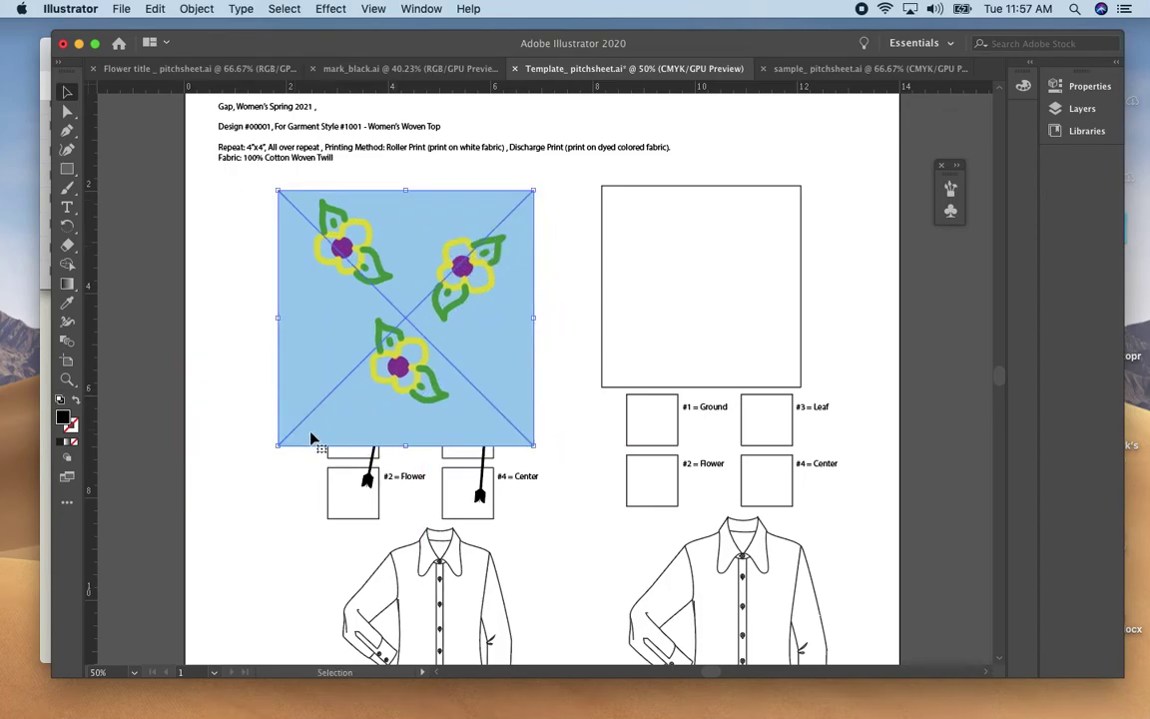
pyautogui.moveTo(278, 444); pyautogui.dragTo(341, 374)
pyautogui.click(340, 374)
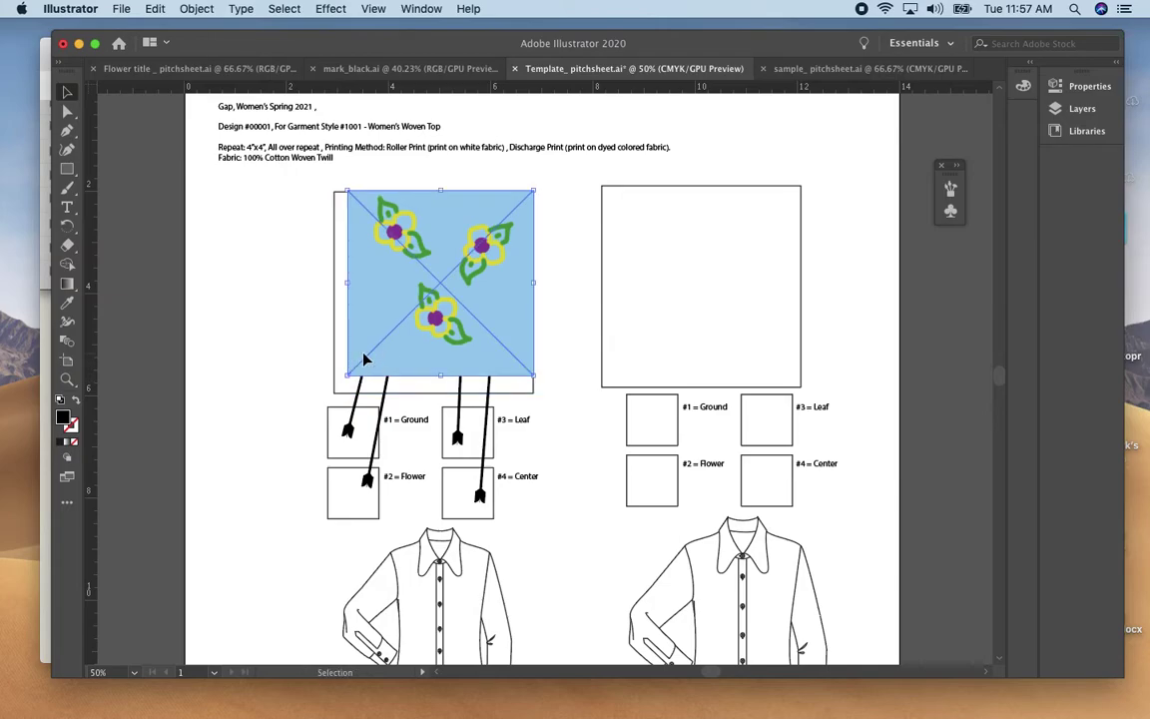
pyautogui.moveTo(347, 377); pyautogui.dragTo(333, 390)
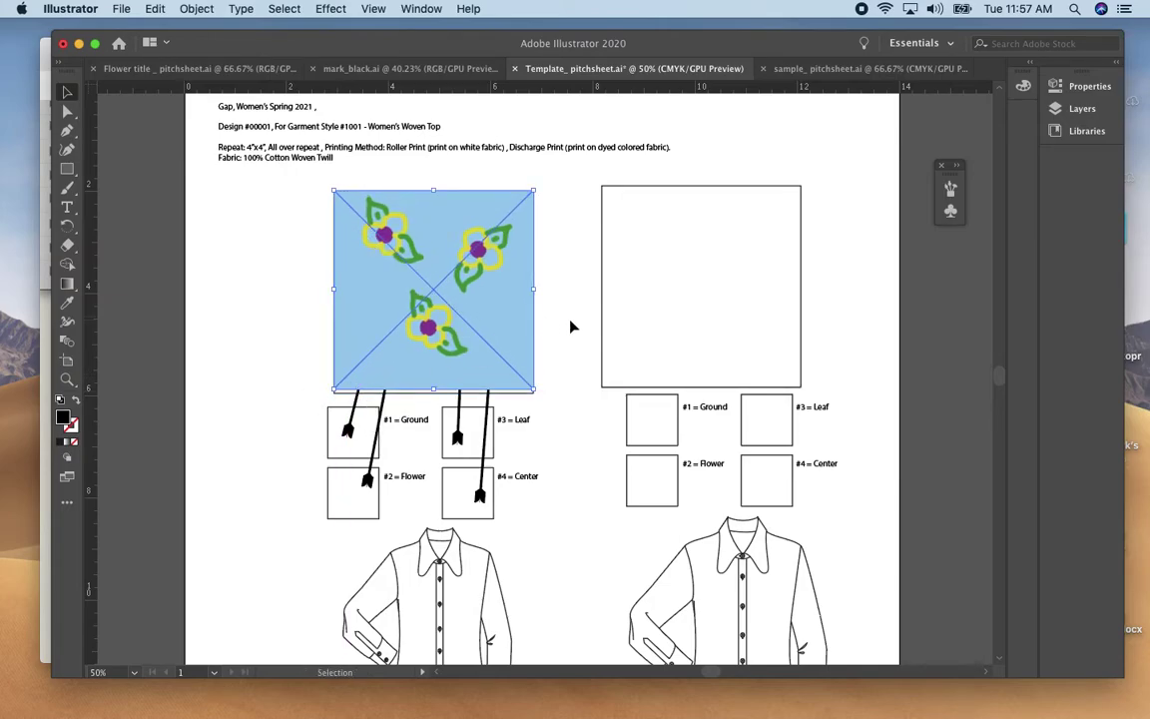
# Place Flower 2.psd and scale and move it to fill the right repeat box.
pyautogui.click(572, 326)
pyautogui.click(121, 8)
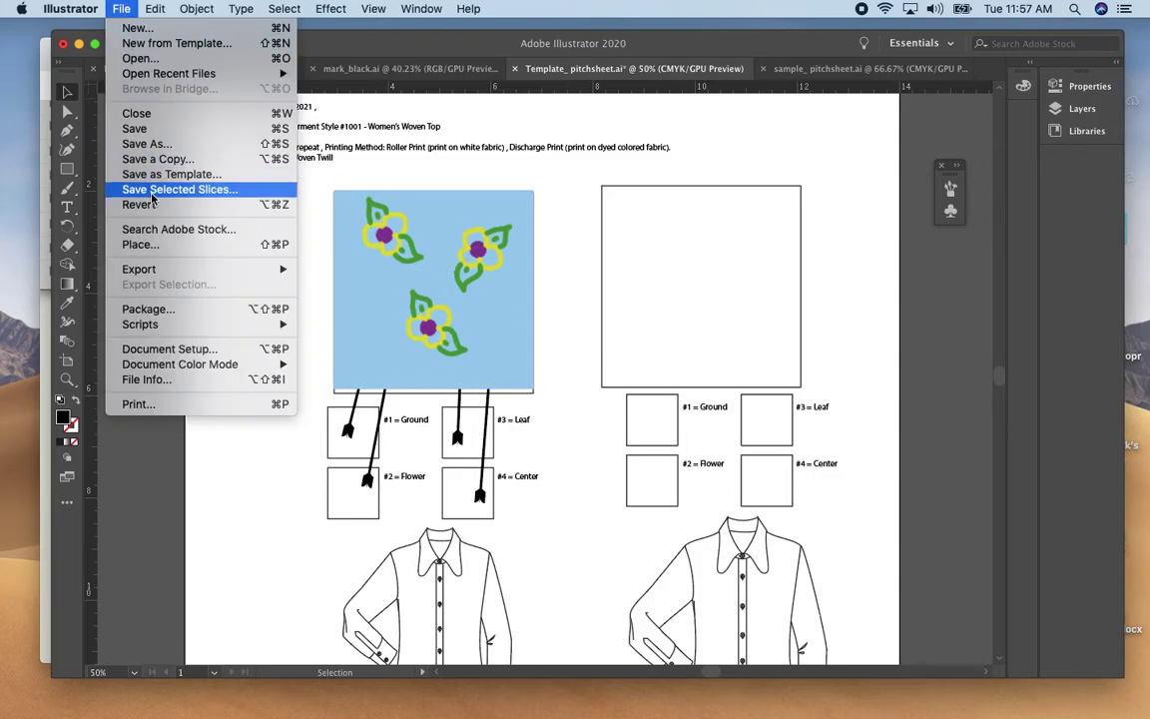
pyautogui.click(145, 244)
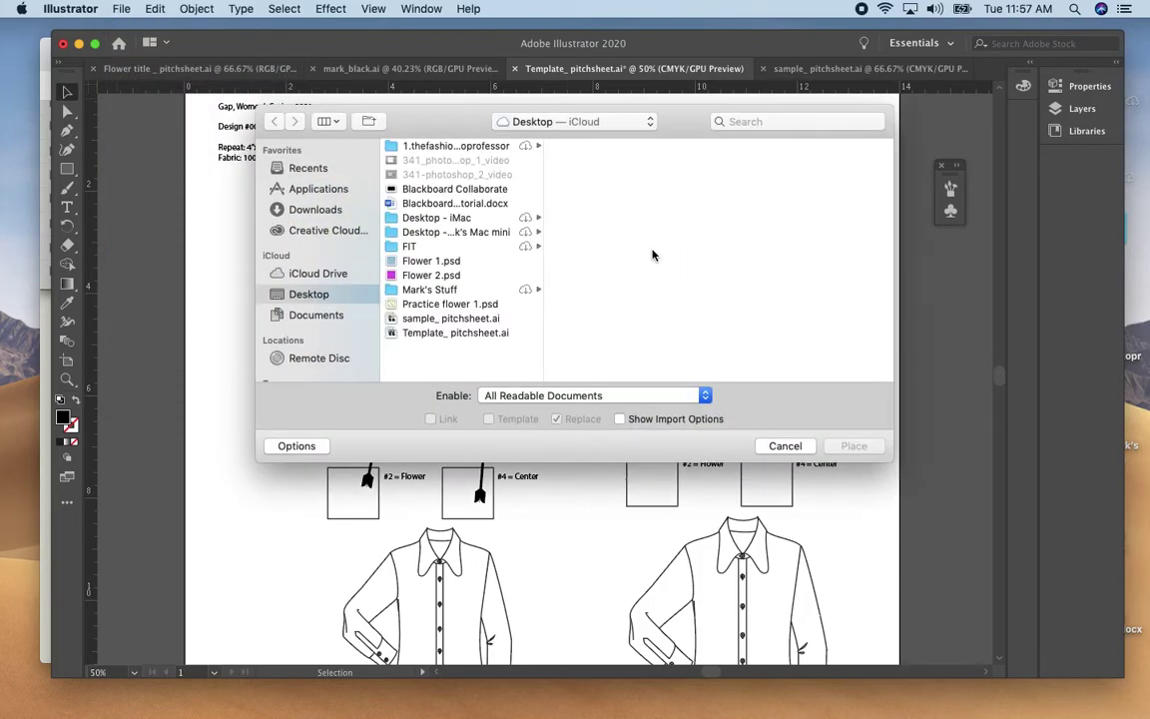
pyautogui.click(431, 275)
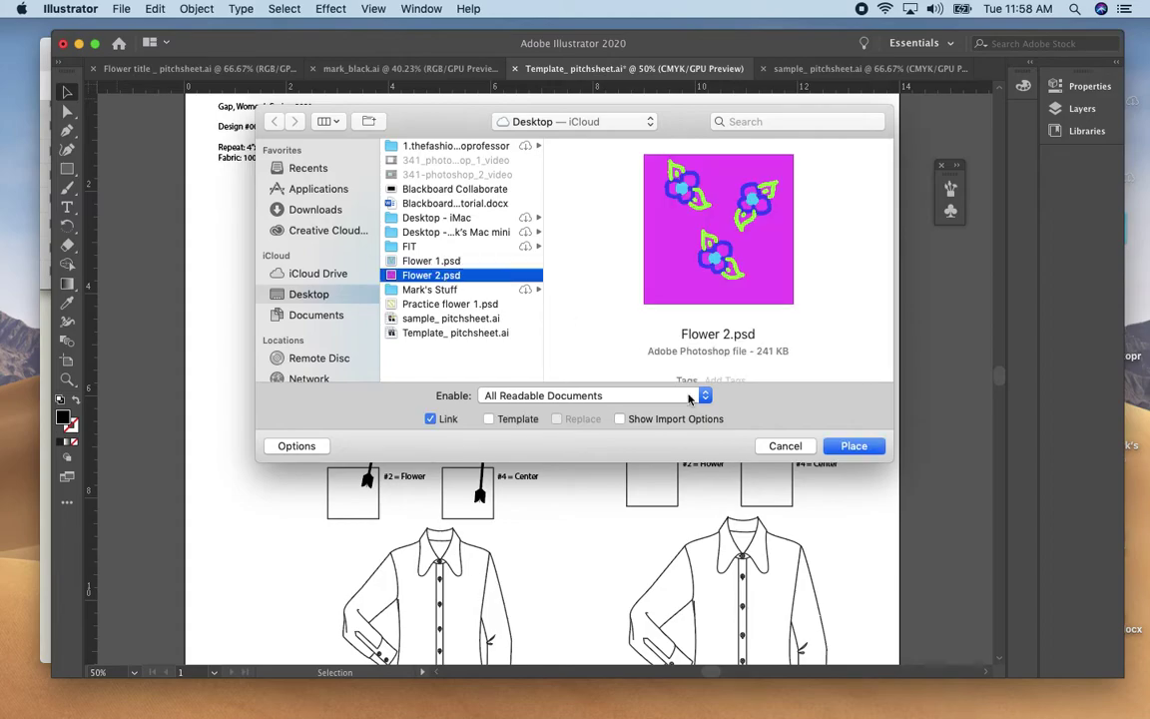
pyautogui.click(854, 447)
pyautogui.click(593, 142)
pyautogui.moveTo(593, 141); pyautogui.dragTo(676, 226)
pyautogui.moveTo(759, 284); pyautogui.dragTo(684, 244)
pyautogui.moveTo(773, 356); pyautogui.dragTo(801, 384)
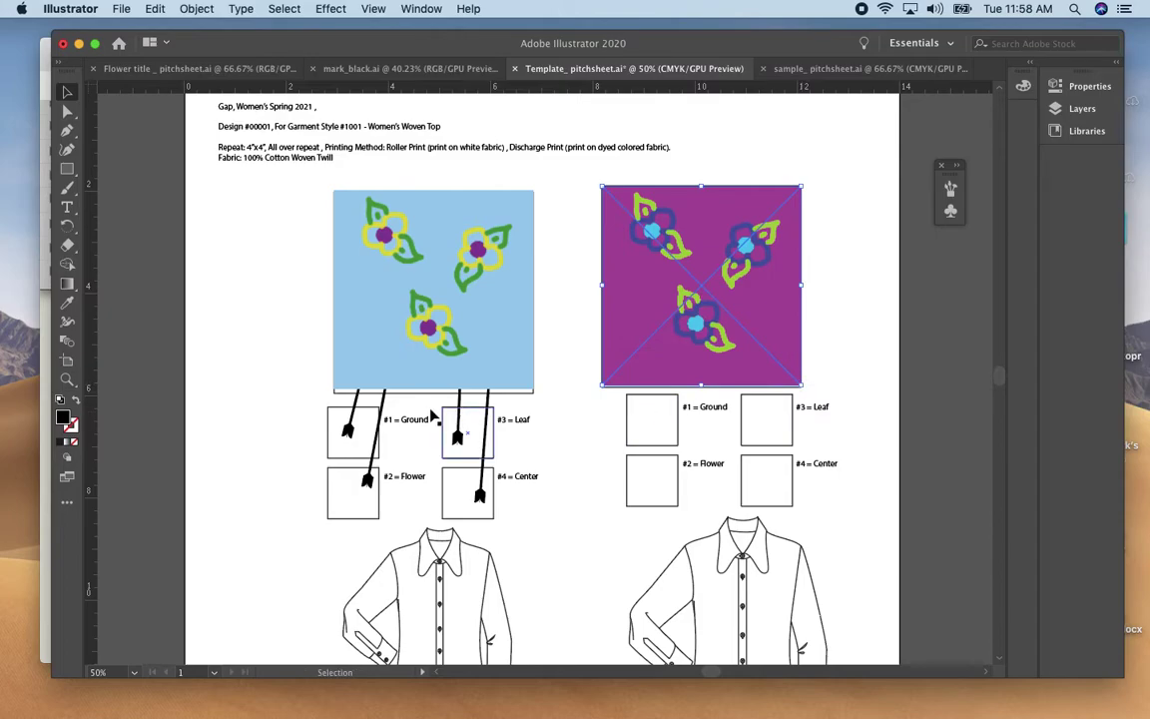
pyautogui.click(358, 399)
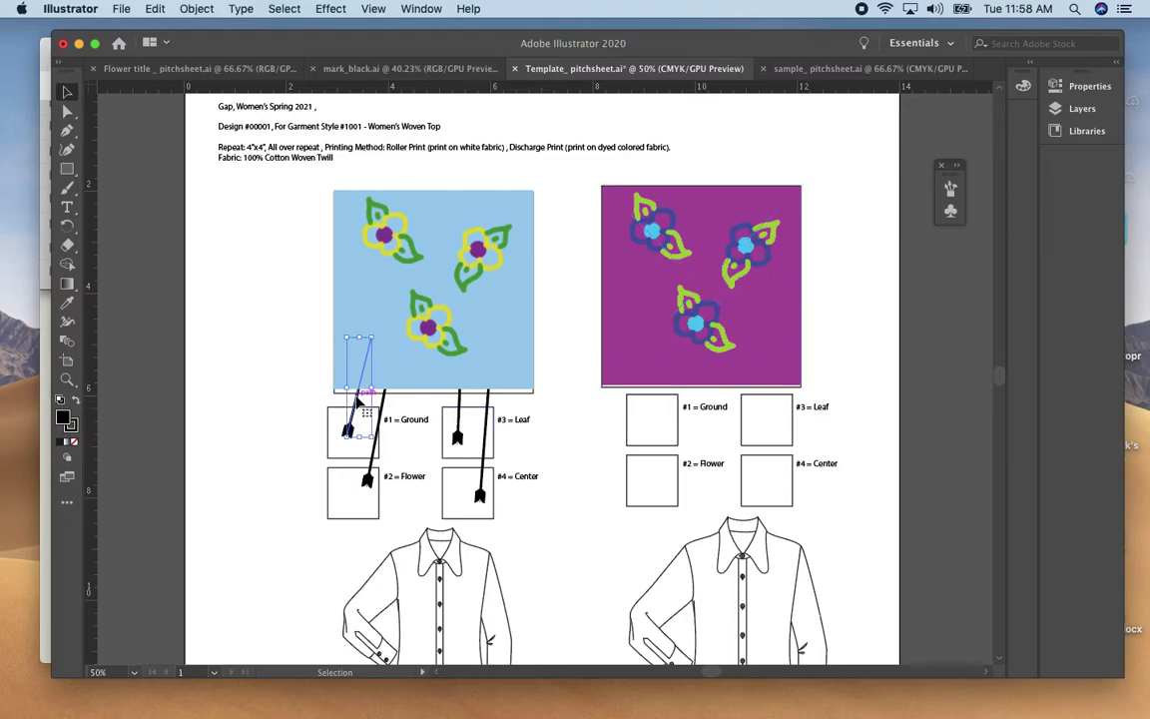
# Select all four chip arrows and apply Object > Arrange > Bring to Front over the blue image.
pyautogui.keyDown('shift'); pyautogui.click(387, 405); pyautogui.keyUp('shift')
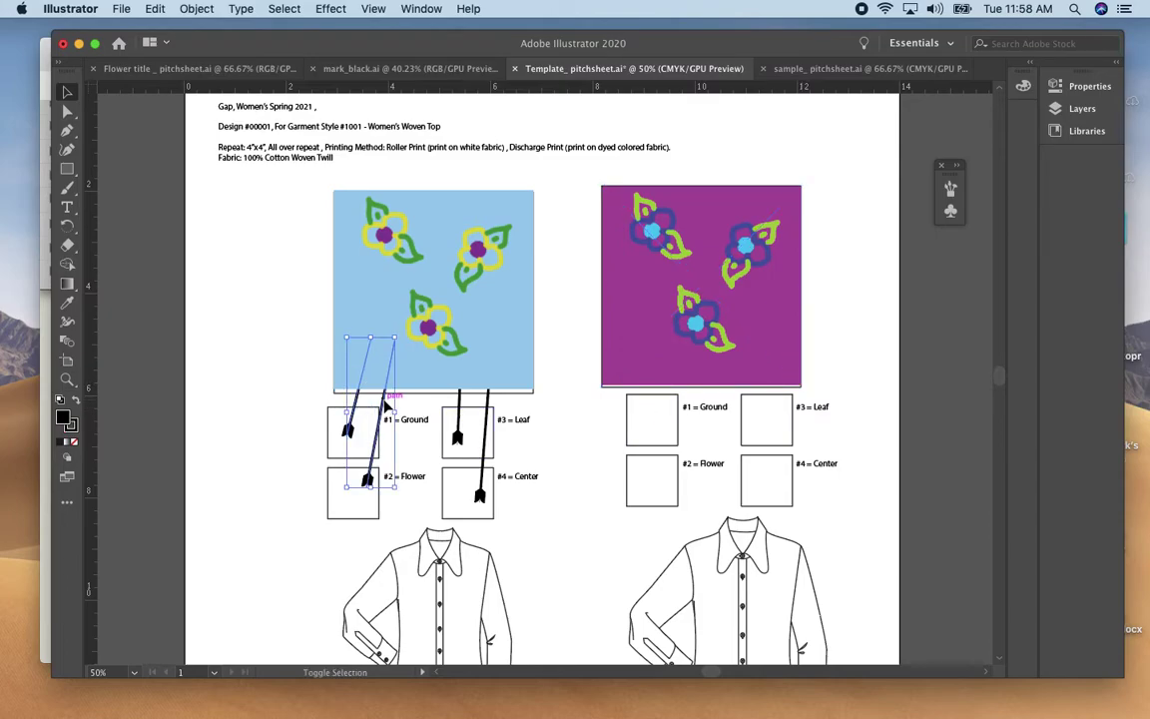
pyautogui.keyDown('shift'); pyautogui.click(460, 404); pyautogui.keyUp('shift')
pyautogui.keyDown('shift'); pyautogui.click(489, 400); pyautogui.keyUp('shift')
pyautogui.click(196, 8)
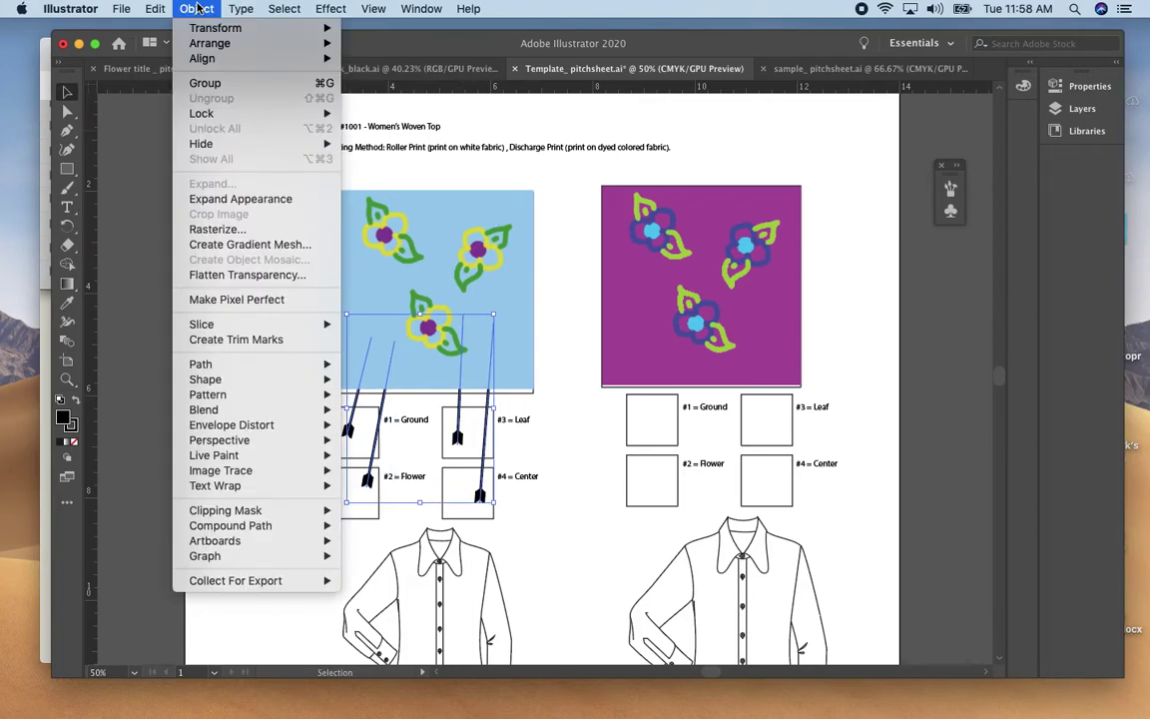
pyautogui.moveTo(208, 45)
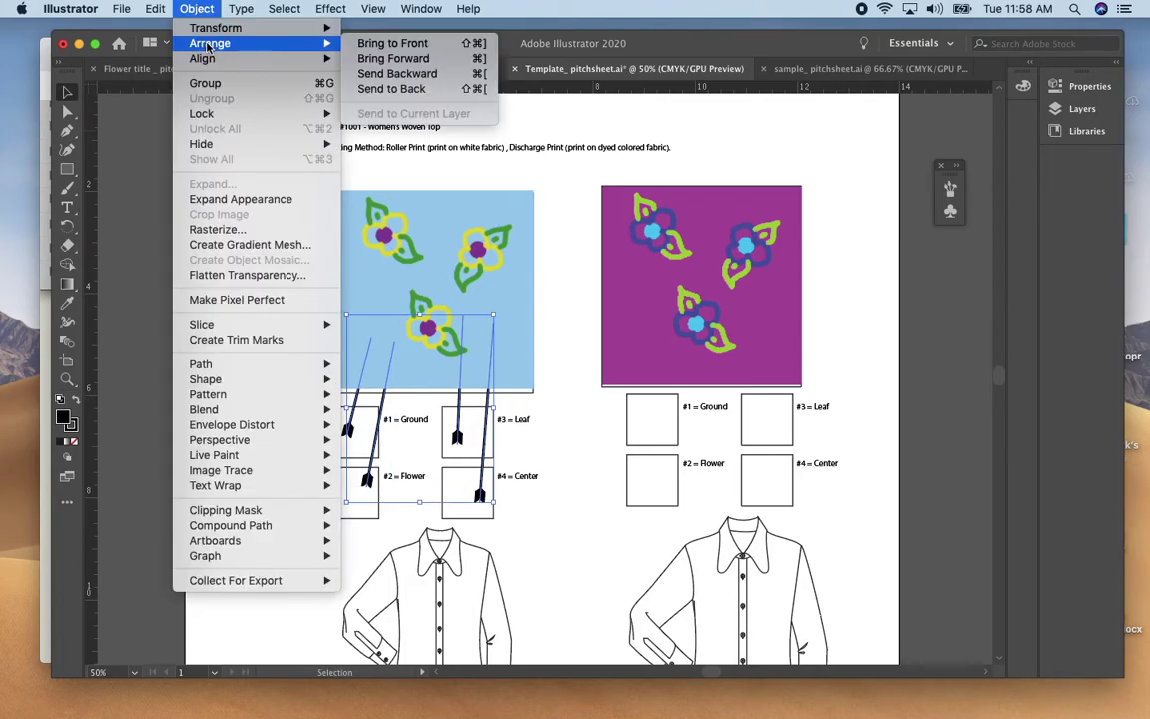
pyautogui.click(377, 43)
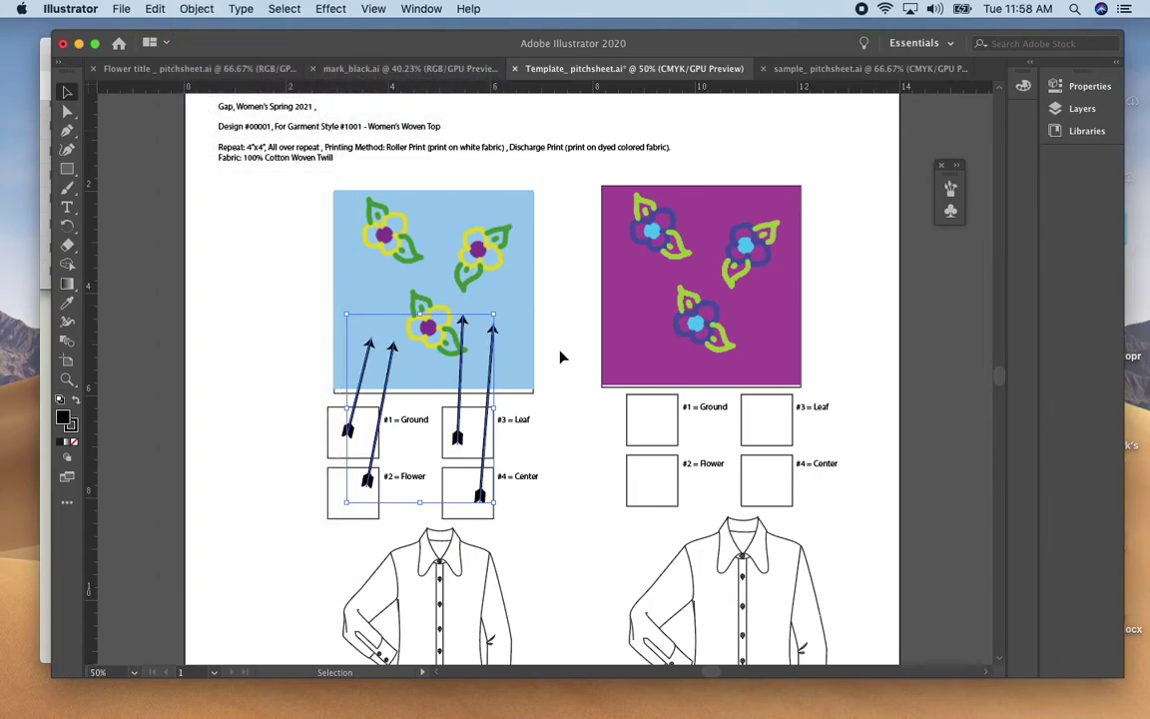
pyautogui.click(560, 412)
pyautogui.click(508, 375)
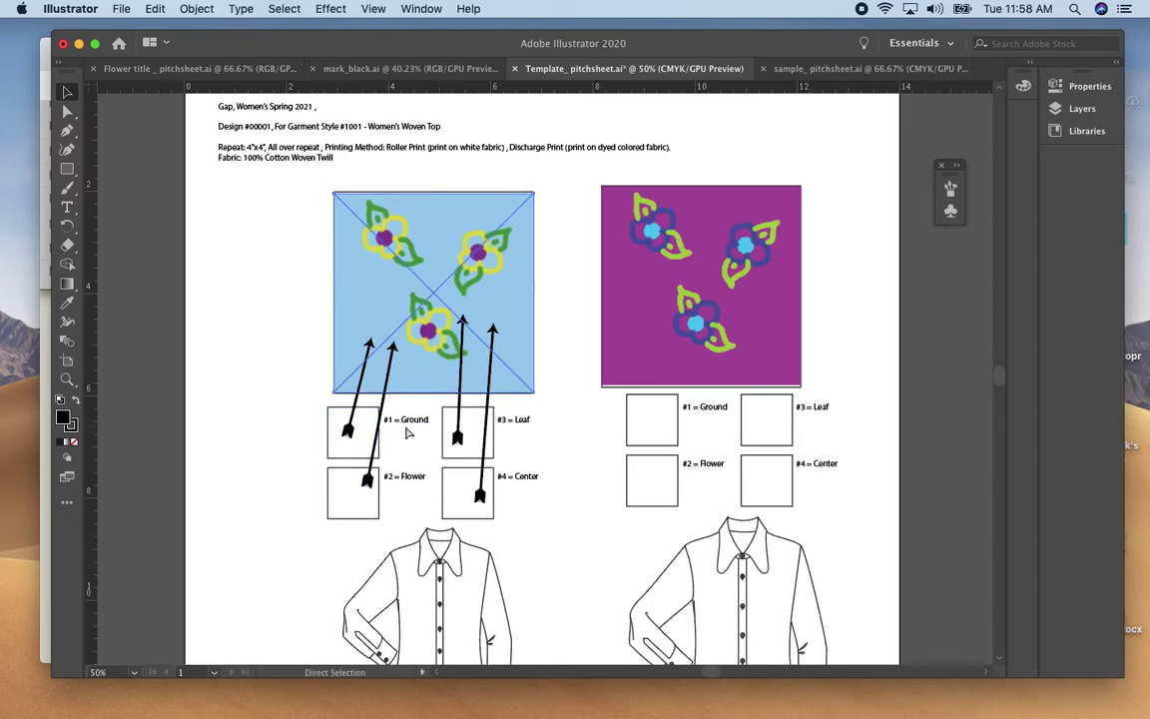
# Eyedropper the light-blue ground and yellow-green petal into the #1 Ground and #2 Flower chips.
pyautogui.press('super+equal')
pyautogui.press('super+equal')
pyautogui.moveTo(470, 467); pyautogui.dragTo(392, 390)
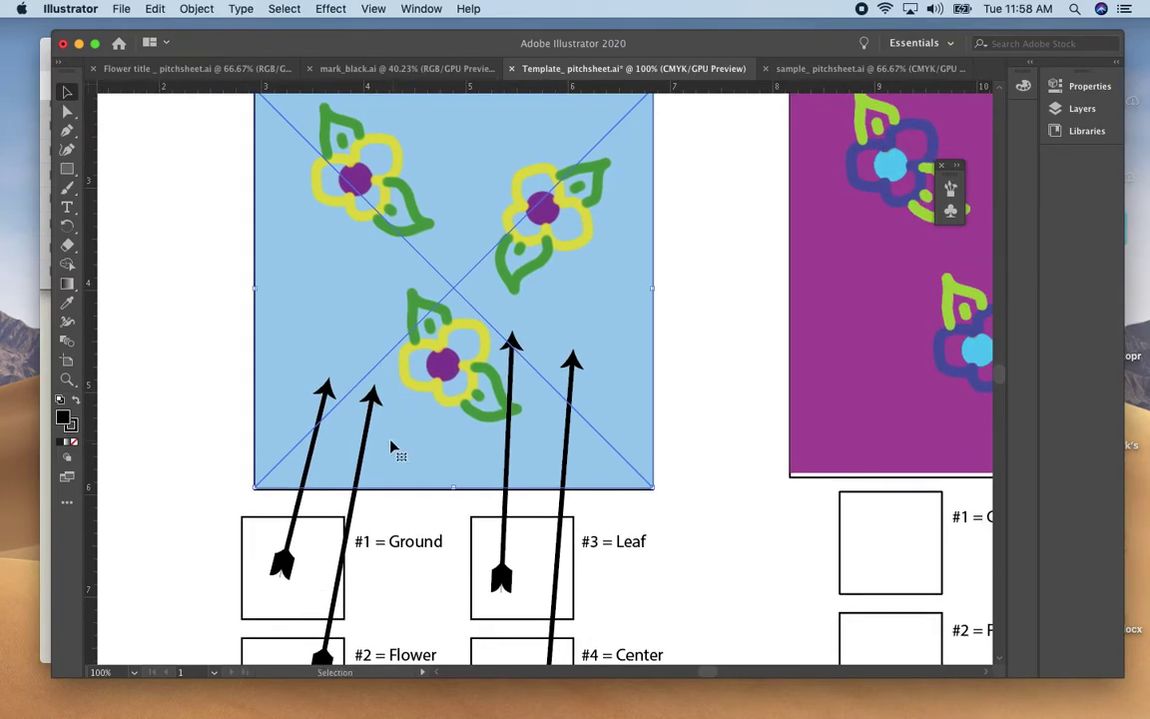
pyautogui.click(270, 527)
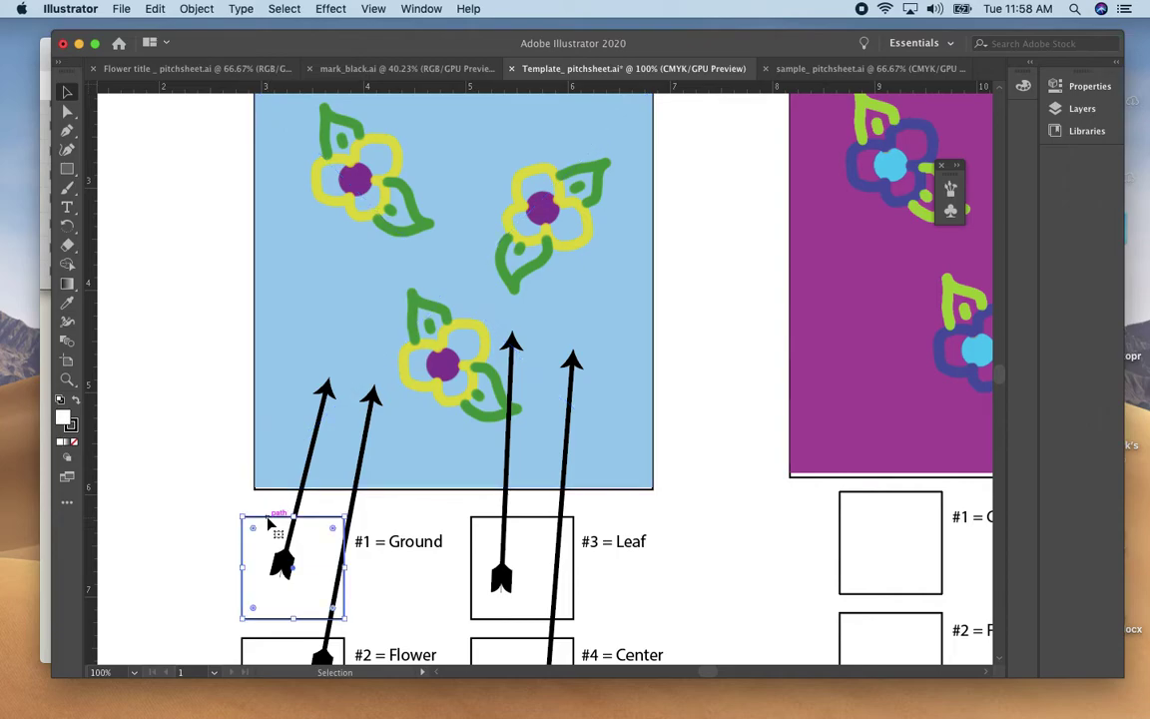
pyautogui.click(67, 306)
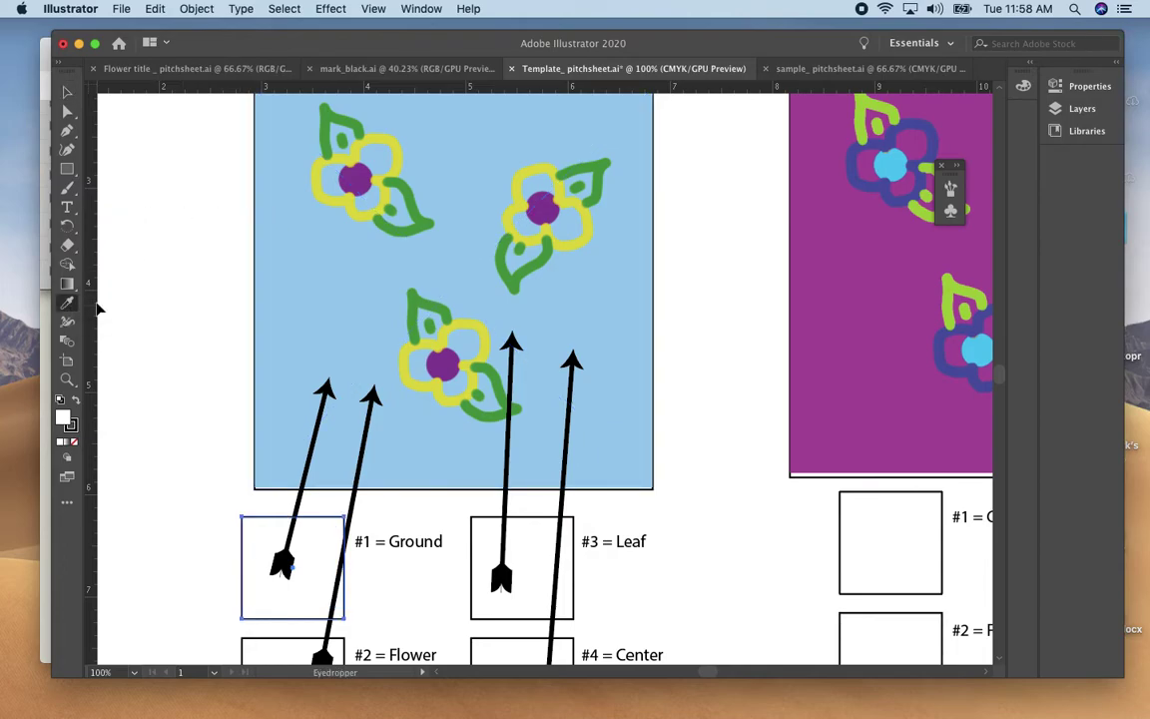
pyautogui.click(320, 275)
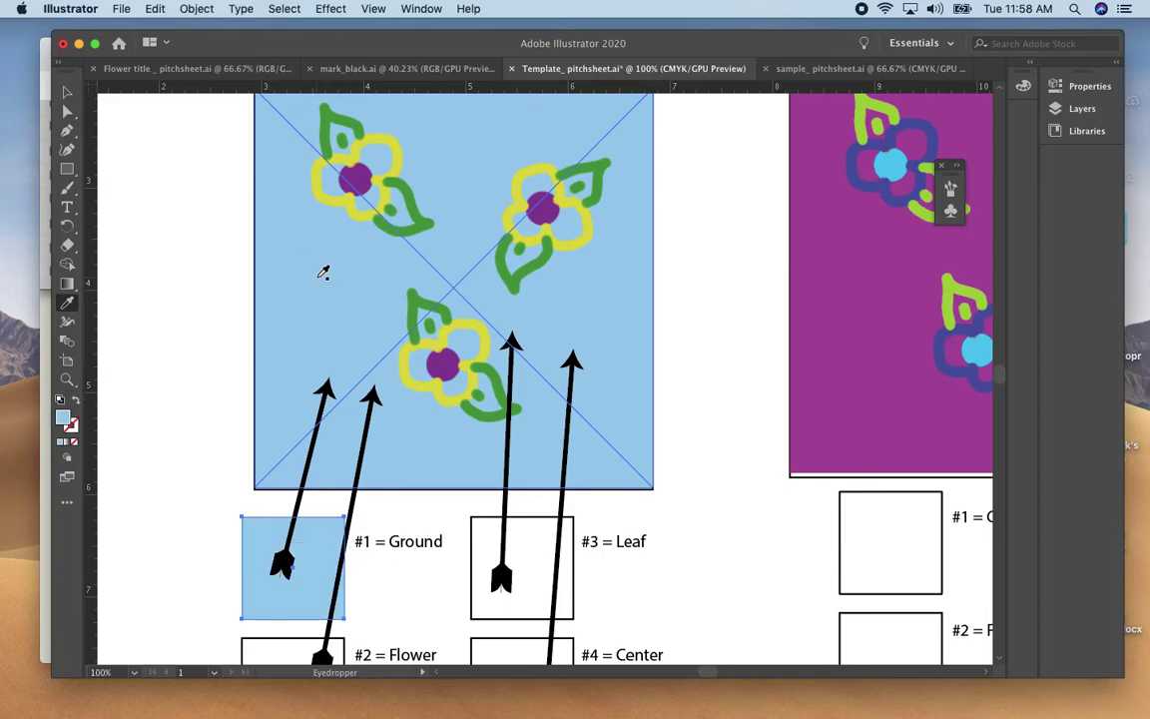
pyautogui.click(67, 92)
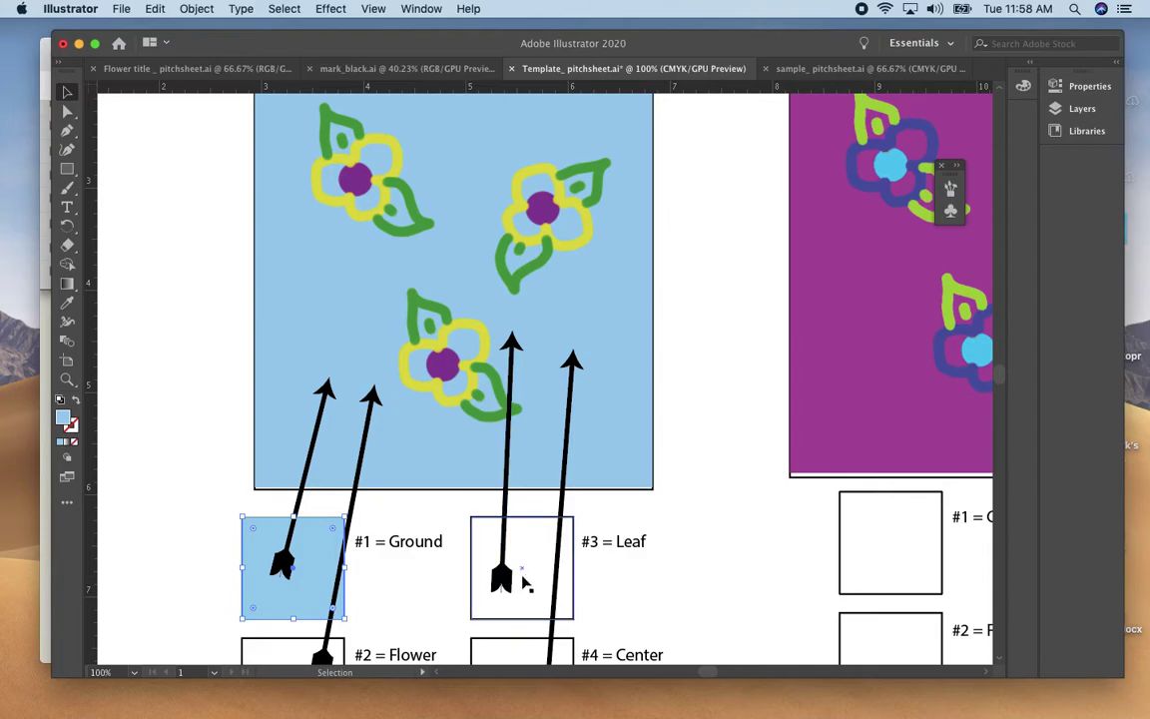
pyautogui.scroll(-4, 424, 596)
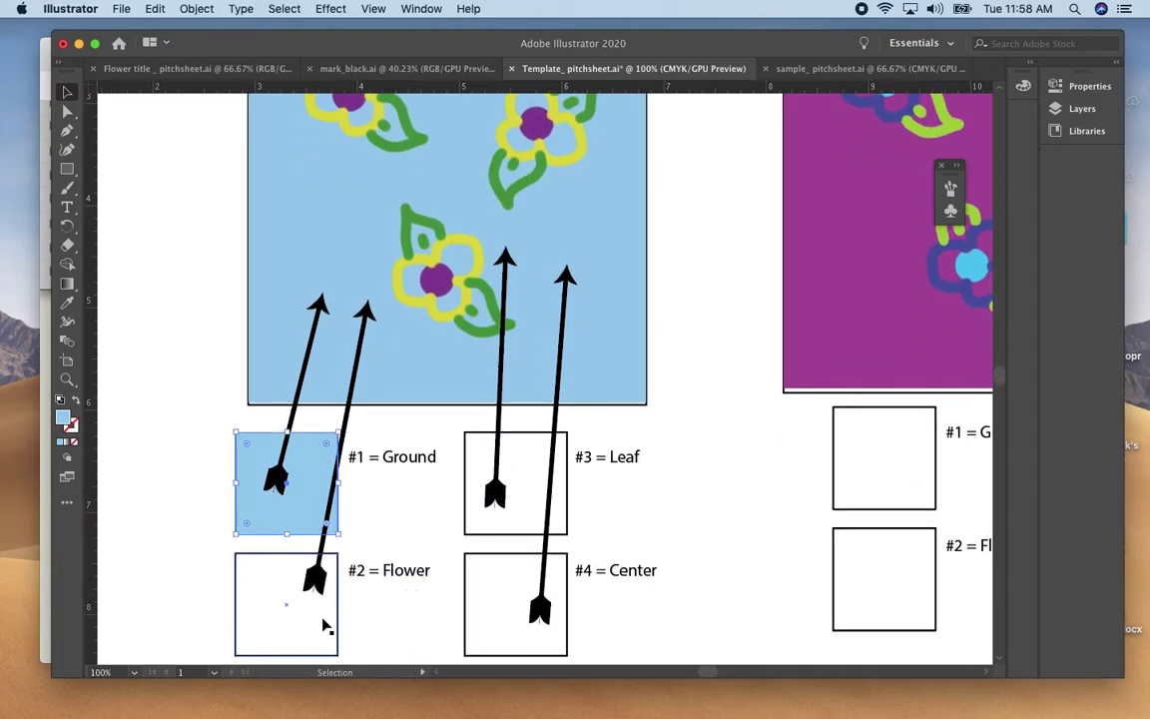
pyautogui.click(326, 621)
pyautogui.press('i')
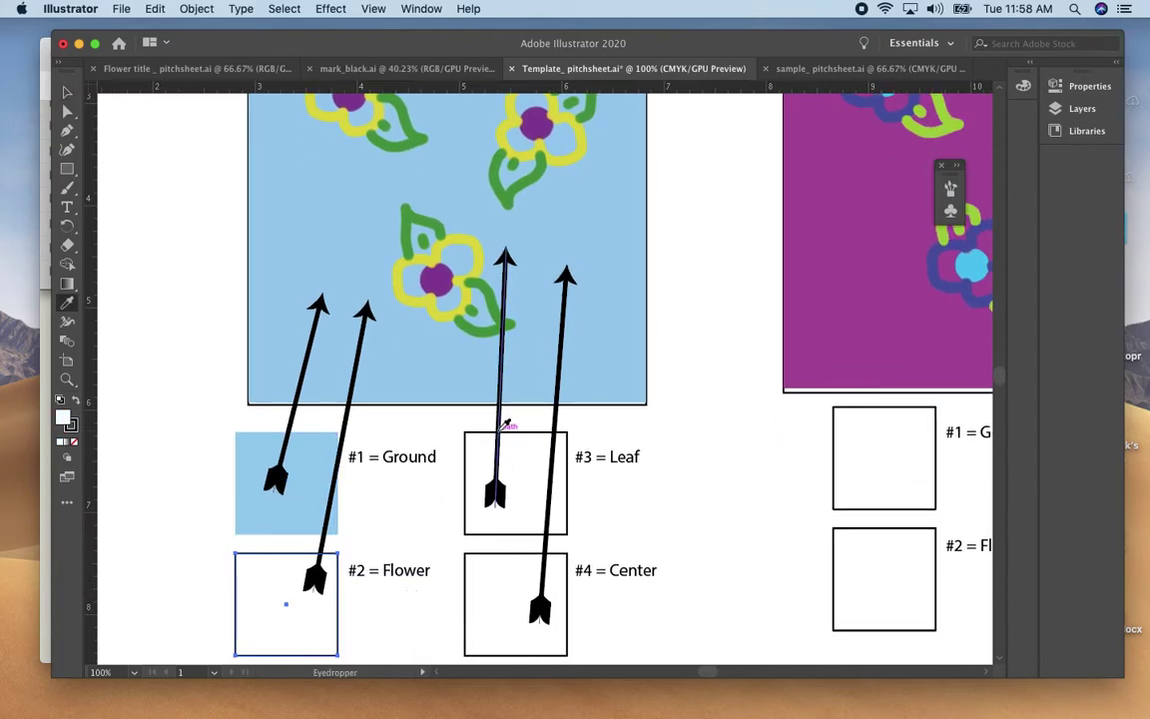
pyautogui.click(440, 320)
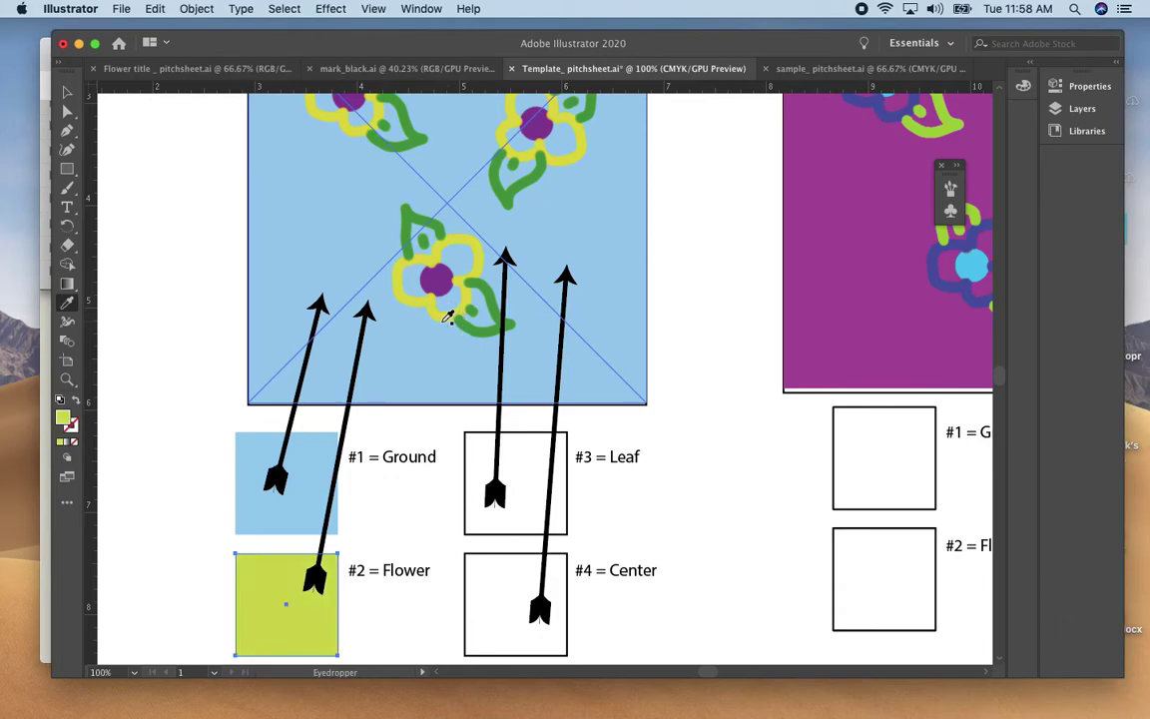
# Sample the leaf green into the #3 Leaf chip and the purple centre into #4 Center.
pyautogui.press('v')
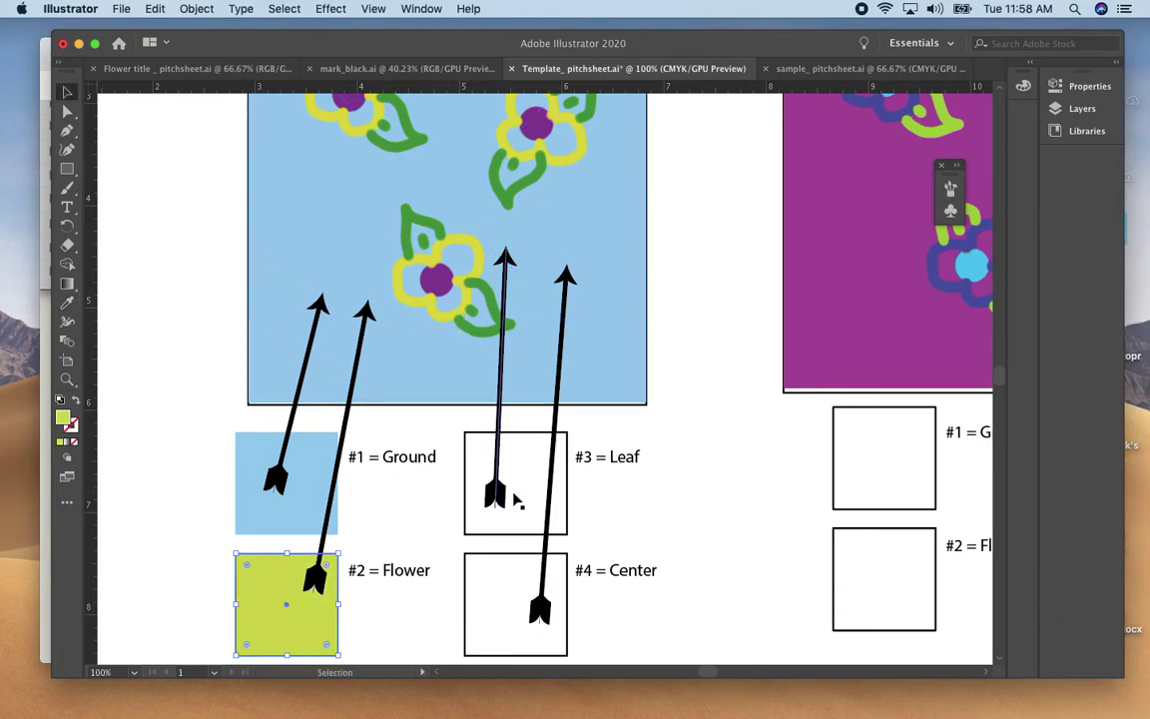
pyautogui.click(530, 511)
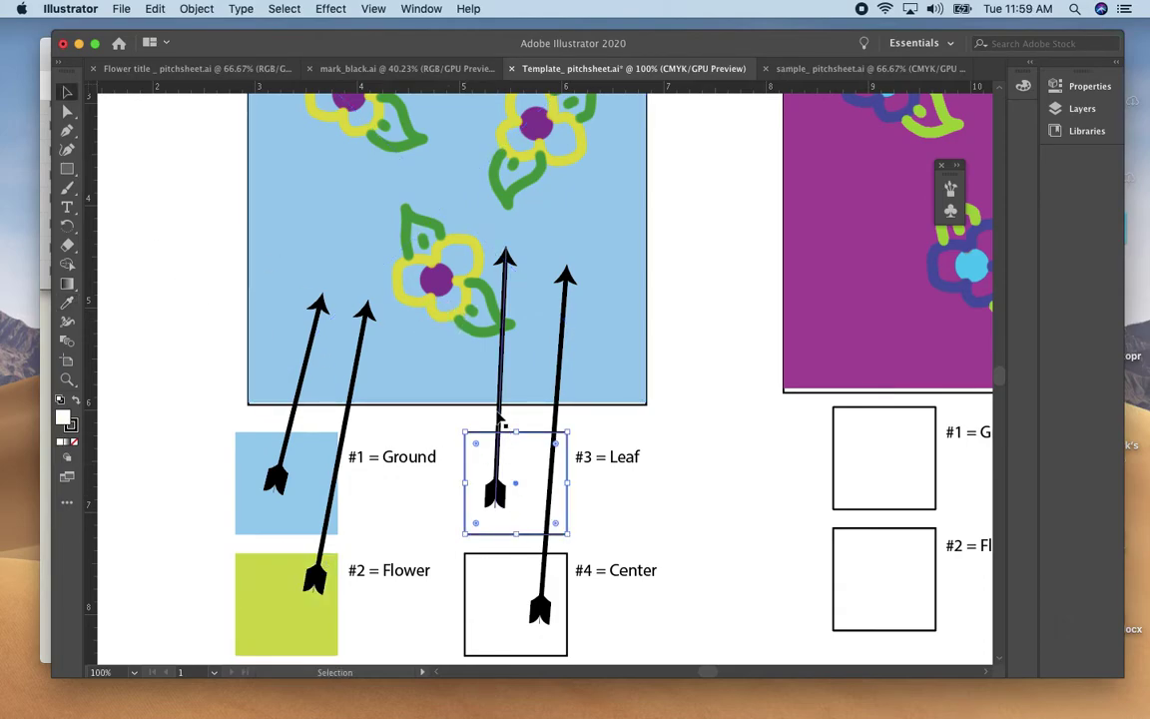
pyautogui.press('i')
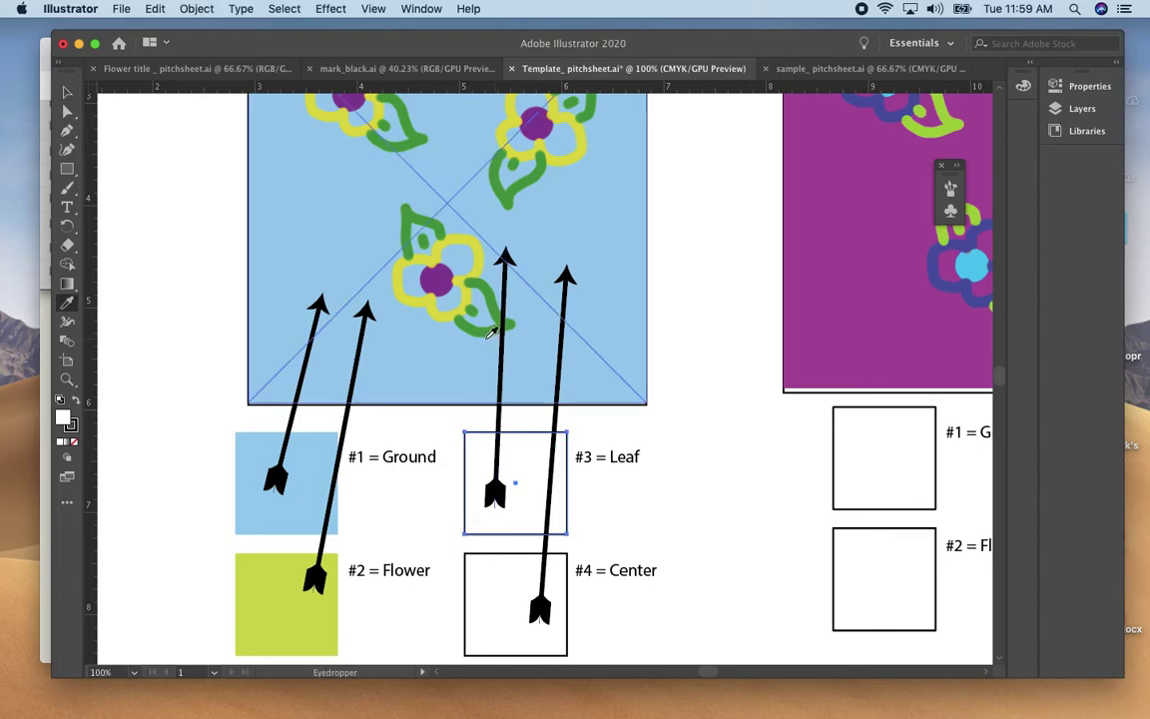
pyautogui.click(489, 332)
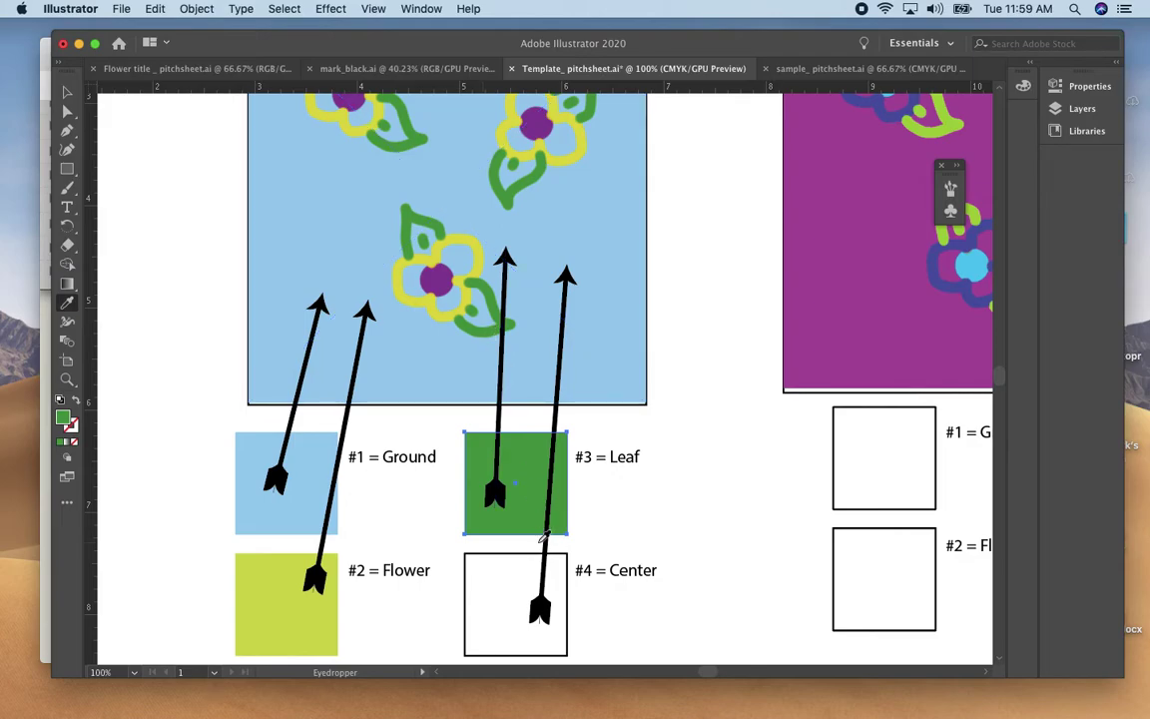
pyautogui.press('v')
pyautogui.click(514, 594)
pyautogui.press('i')
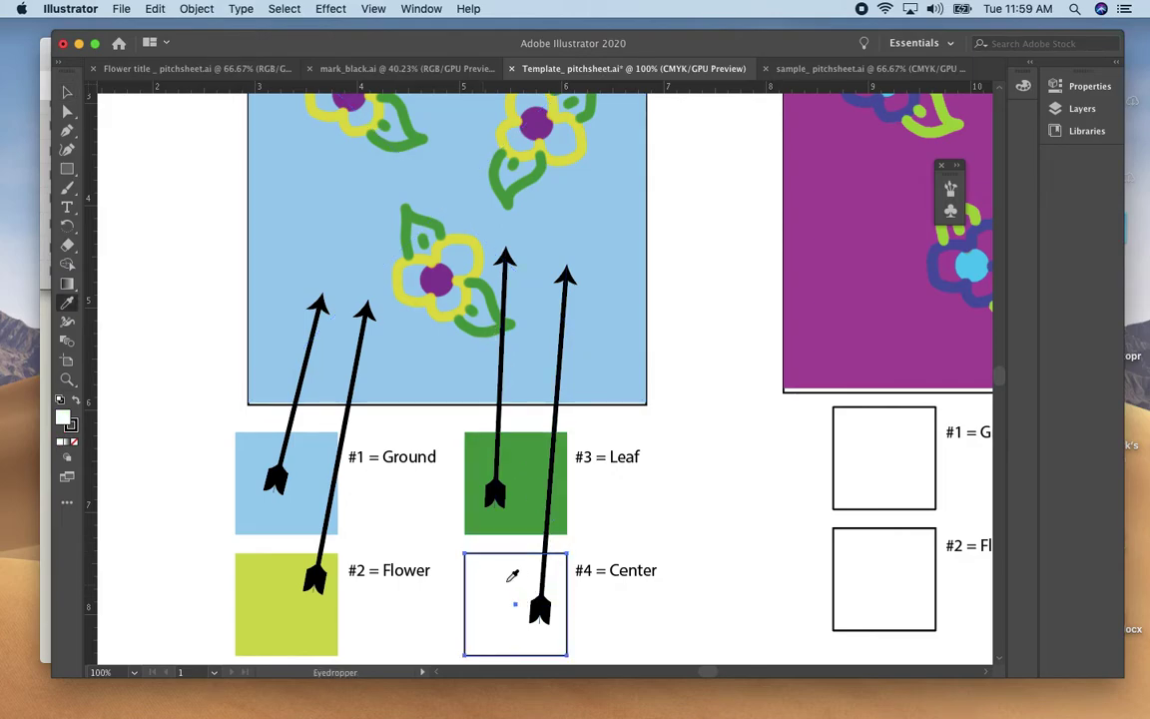
pyautogui.click(439, 275)
pyautogui.press('v')
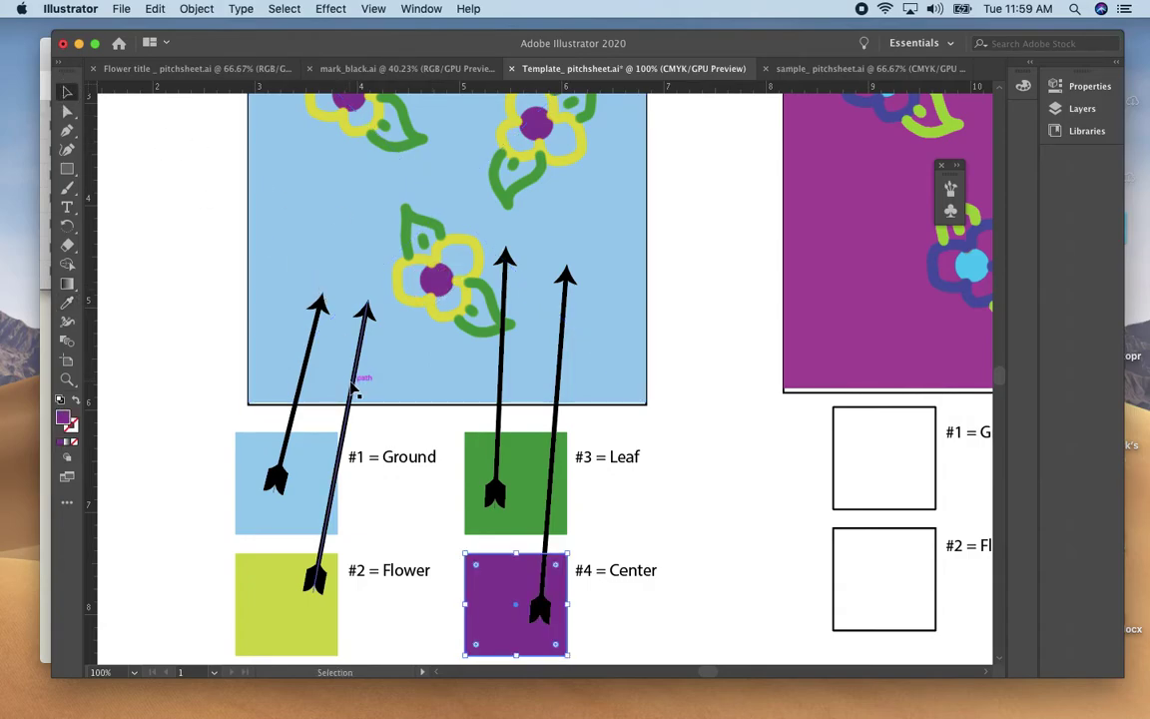
pyautogui.click(358, 381)
# Drag the Flower, Leaf and Center arrow tips onto a yellow petal, green leaf and purple centre.
pyautogui.click(66, 112)
pyautogui.moveTo(370, 310); pyautogui.dragTo(394, 297)
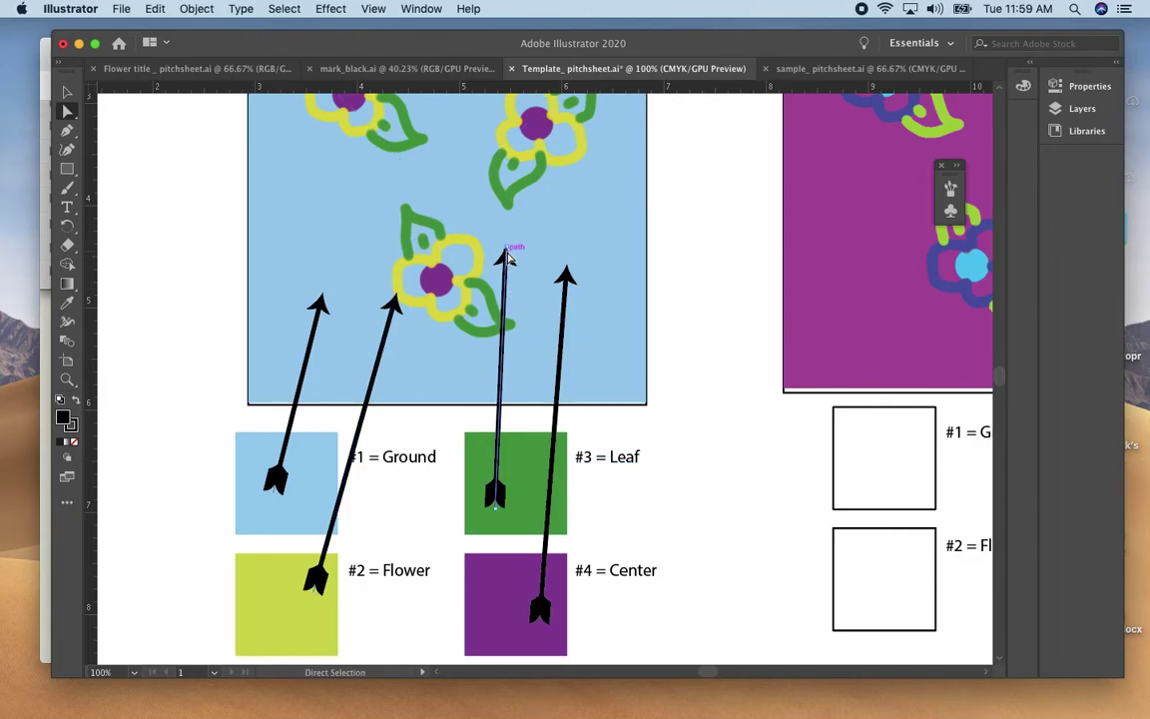
pyautogui.moveTo(507, 252); pyautogui.dragTo(480, 292)
pyautogui.click(565, 271)
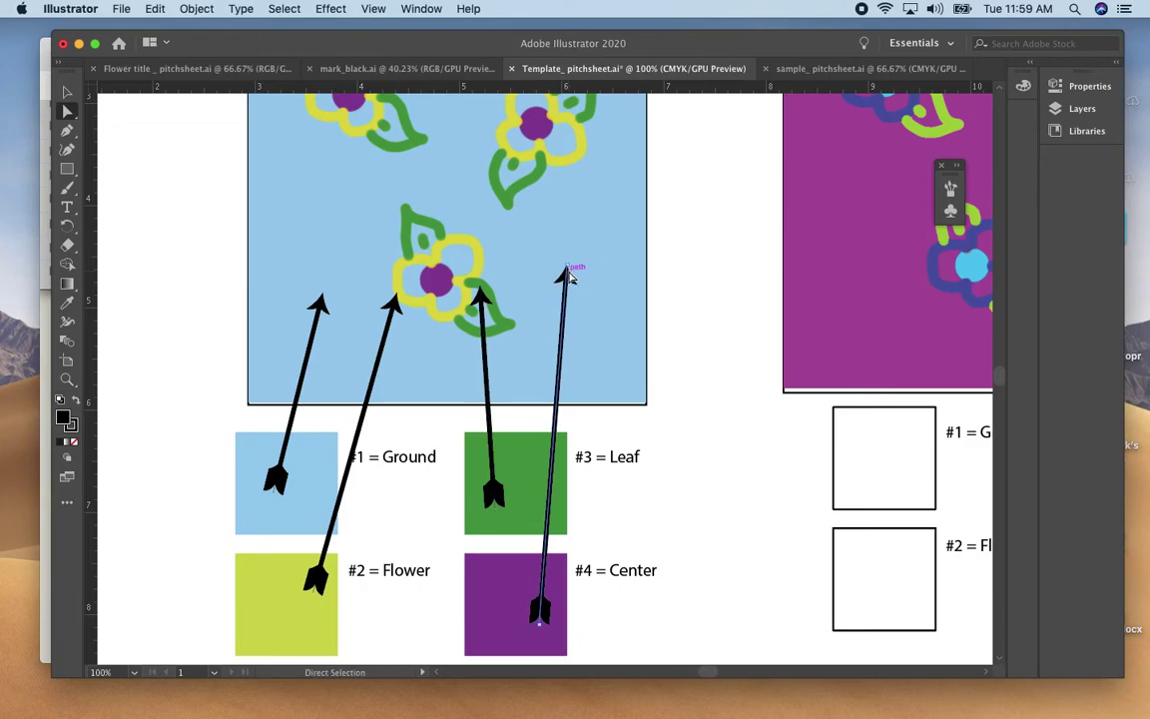
pyautogui.moveTo(566, 269); pyautogui.dragTo(439, 286)
pyautogui.click(669, 469)
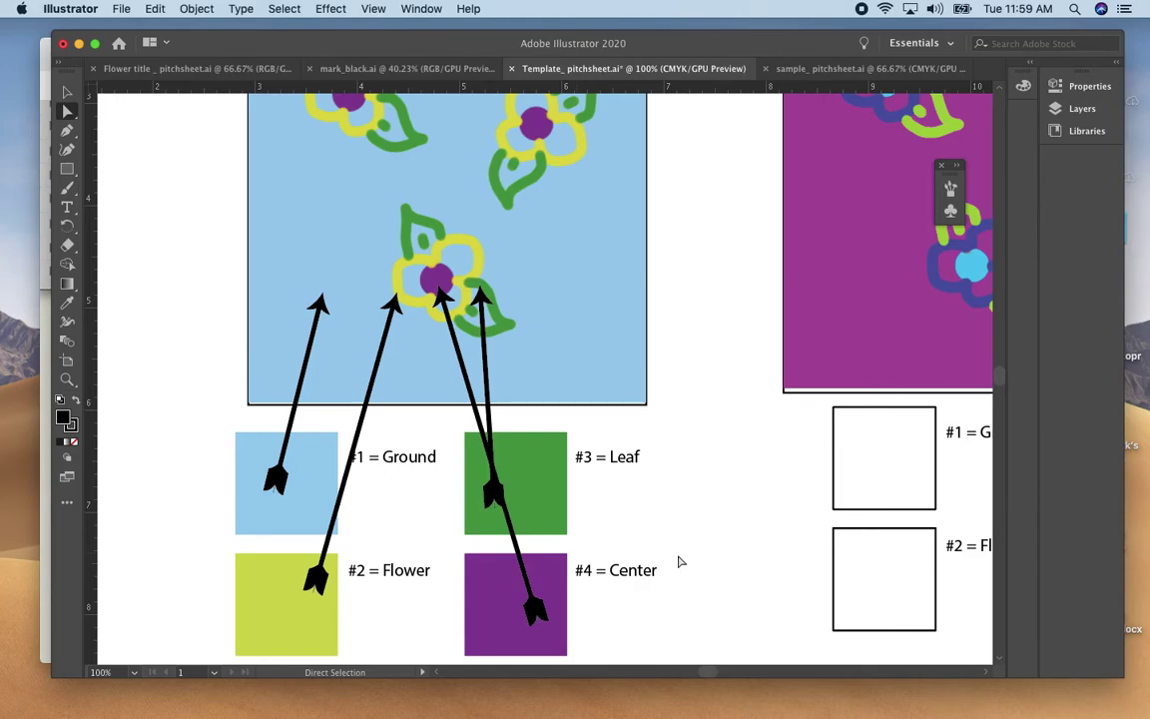
pyautogui.press('super+minus')
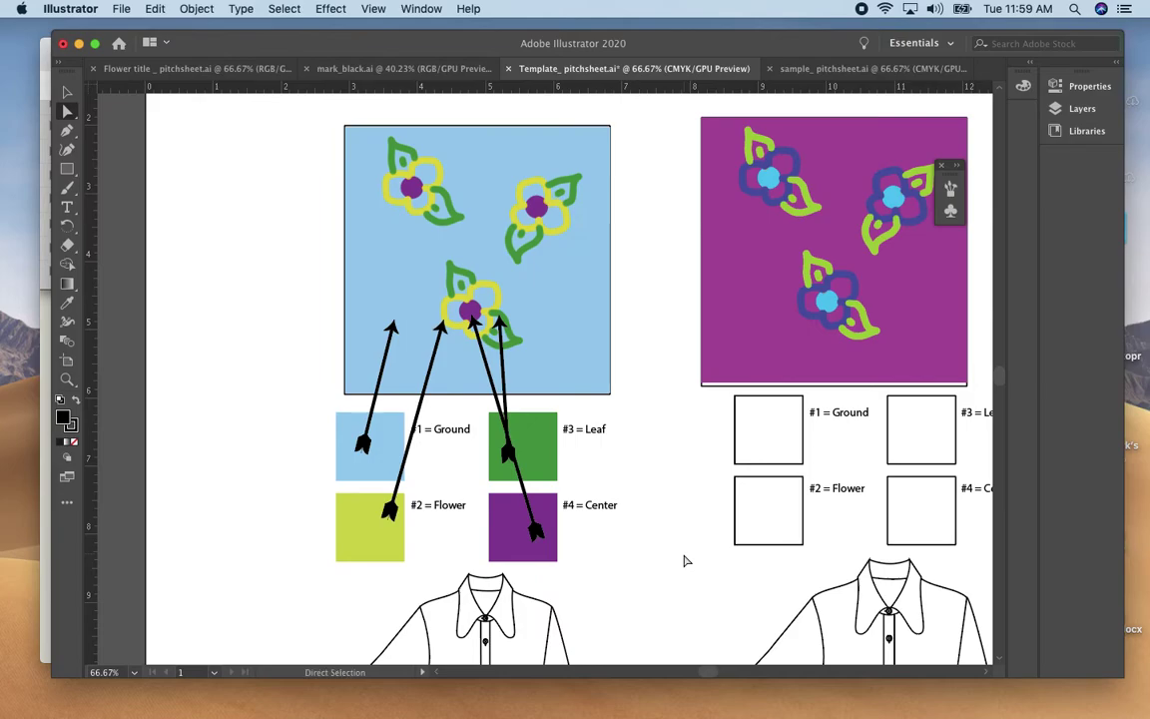
# Fill the purple colorway's Ground and Flower chips with the purple background and dark blue petal colours.
pyautogui.moveTo(694, 506); pyautogui.dragTo(503, 477)
pyautogui.press('v')
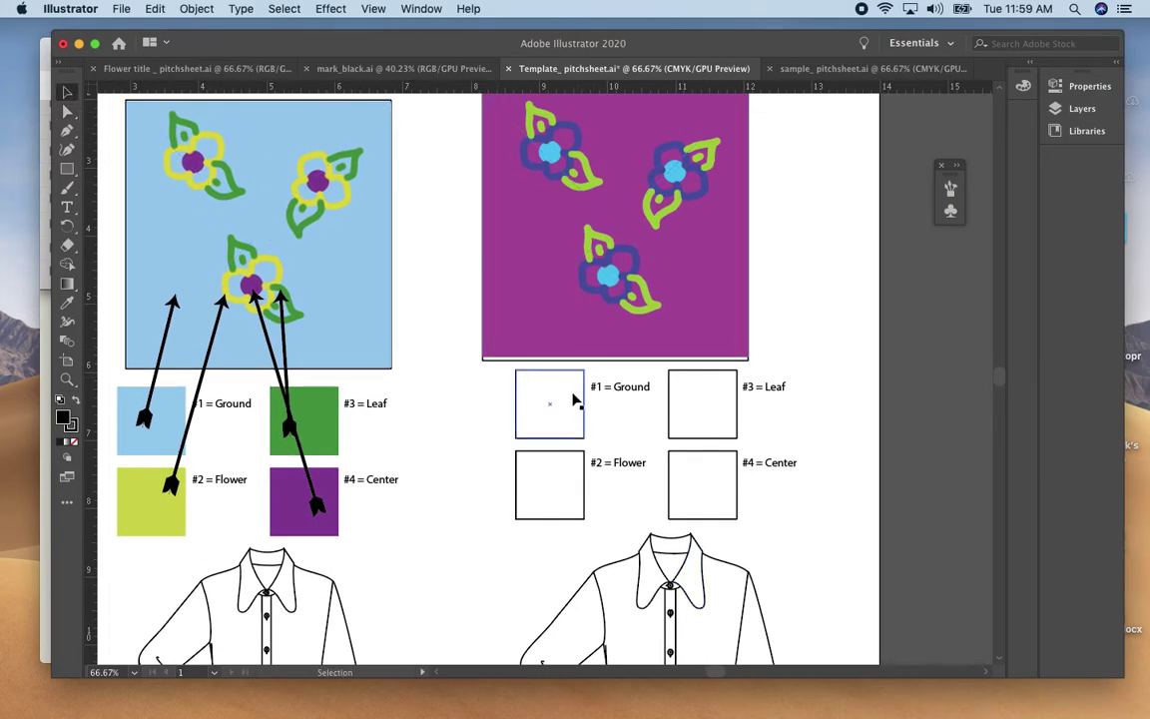
pyautogui.click(572, 423)
pyautogui.press('i')
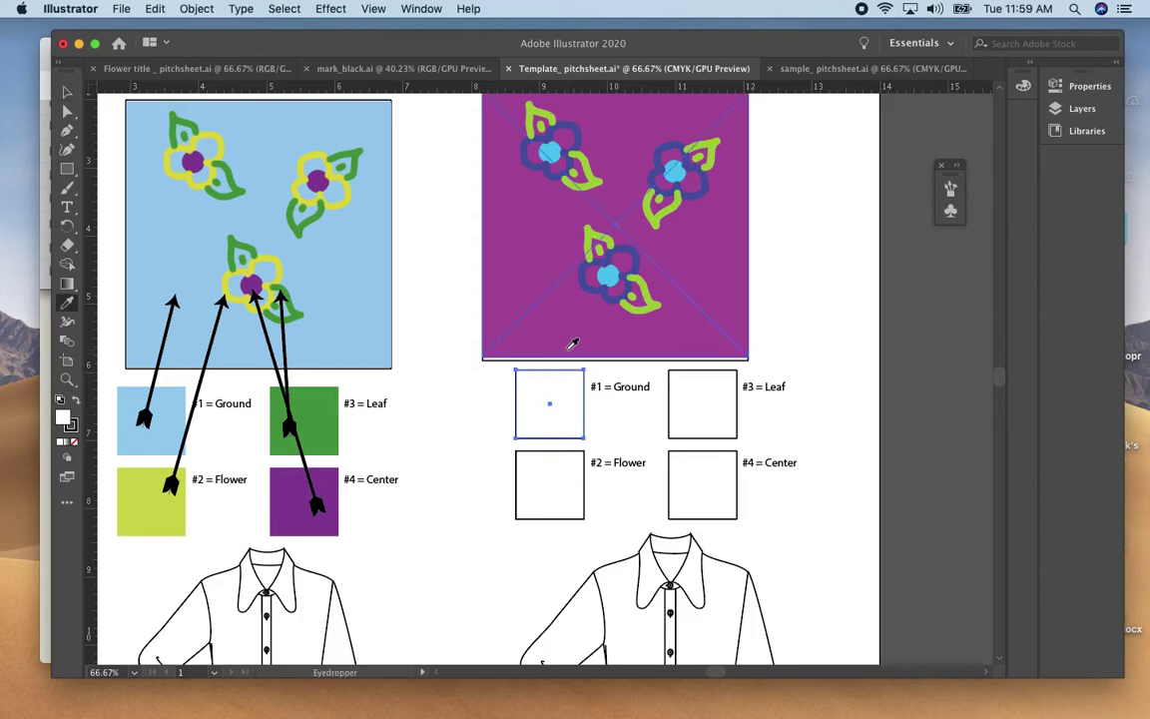
pyautogui.click(570, 338)
pyautogui.press('v')
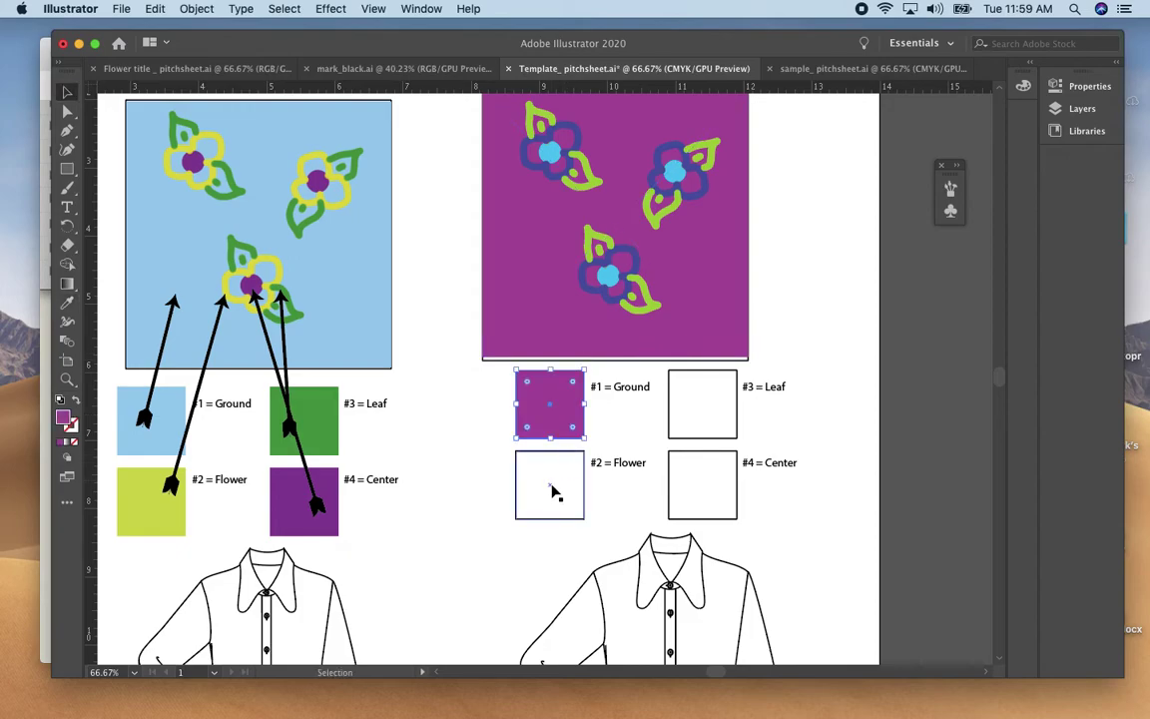
pyautogui.click(574, 501)
pyautogui.press('i')
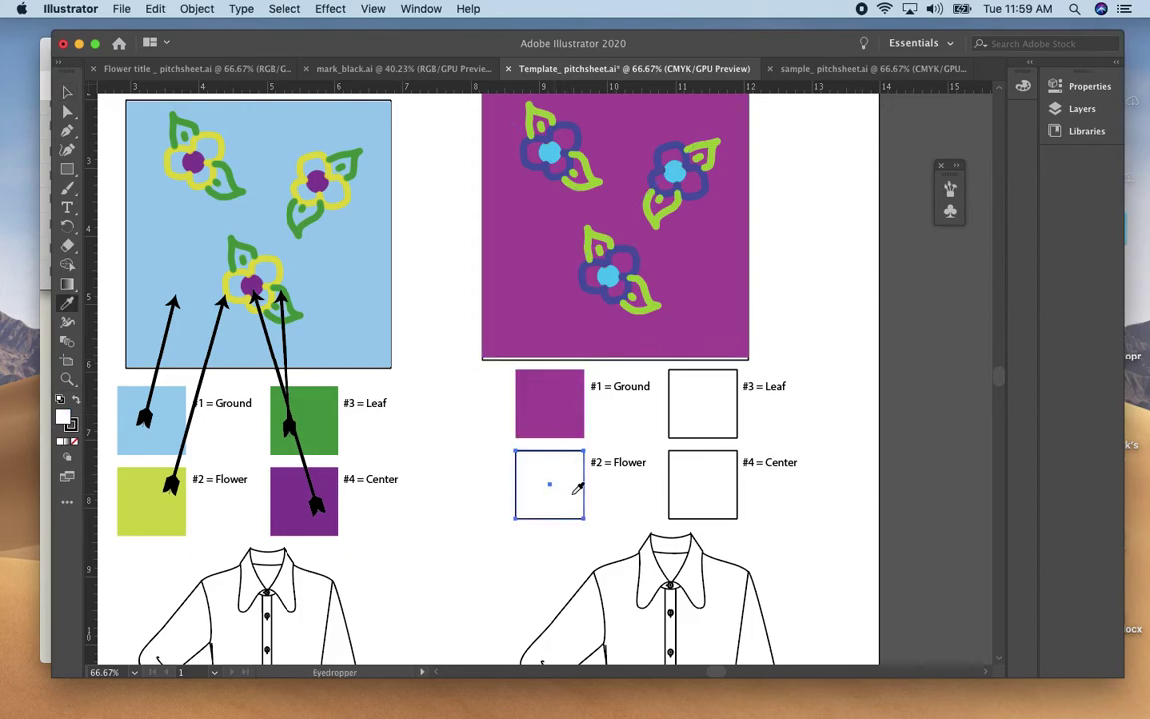
pyautogui.click(617, 294)
# Fill the Leaf and Center chips with the lime-green leaf and light-blue centre colours.
pyautogui.press('v')
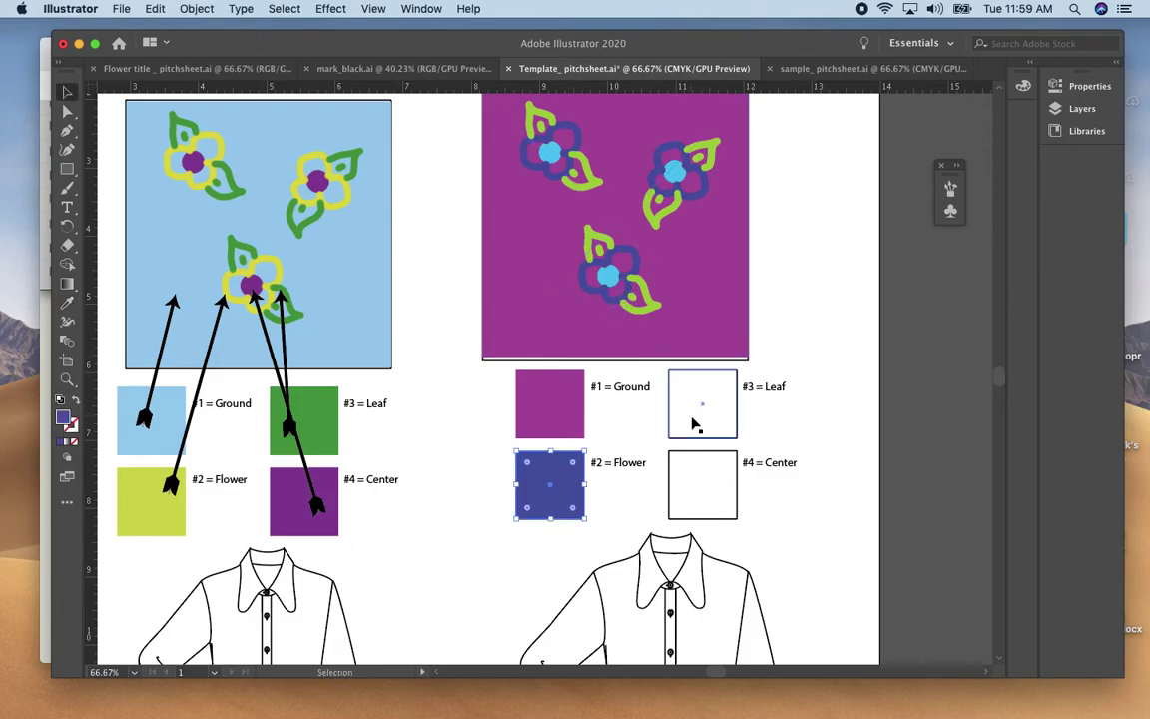
pyautogui.click(696, 423)
pyautogui.press('i')
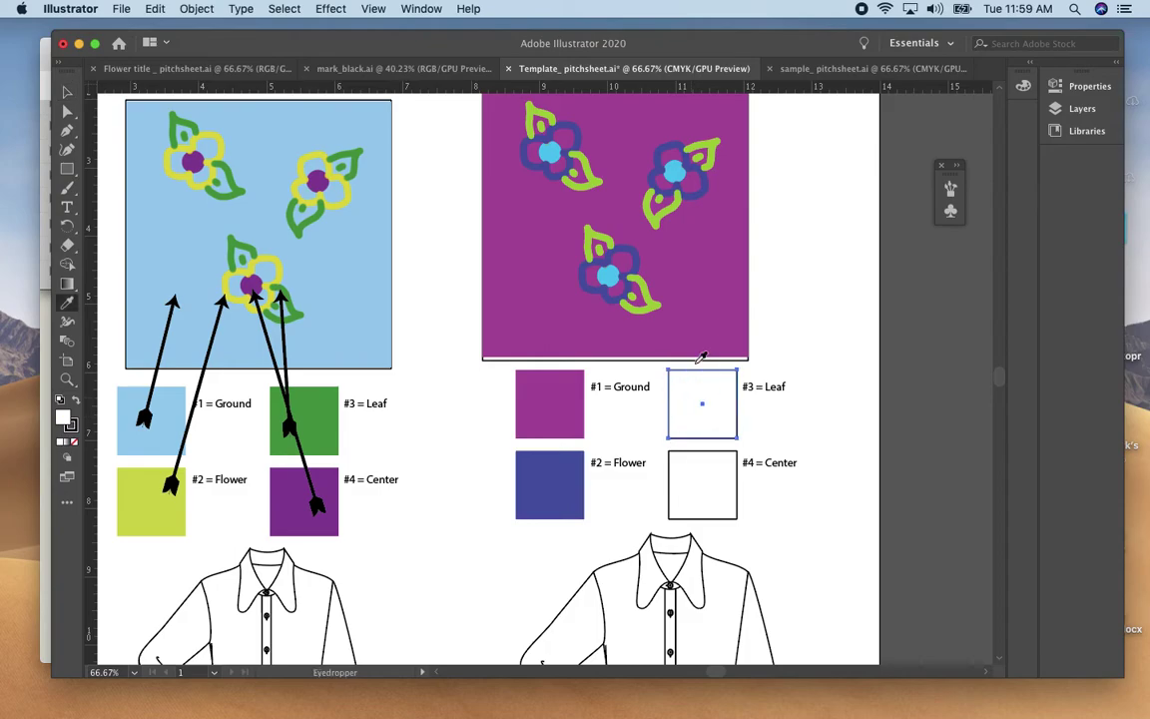
pyautogui.click(649, 301)
pyautogui.press('v')
pyautogui.click(698, 483)
pyautogui.press('i')
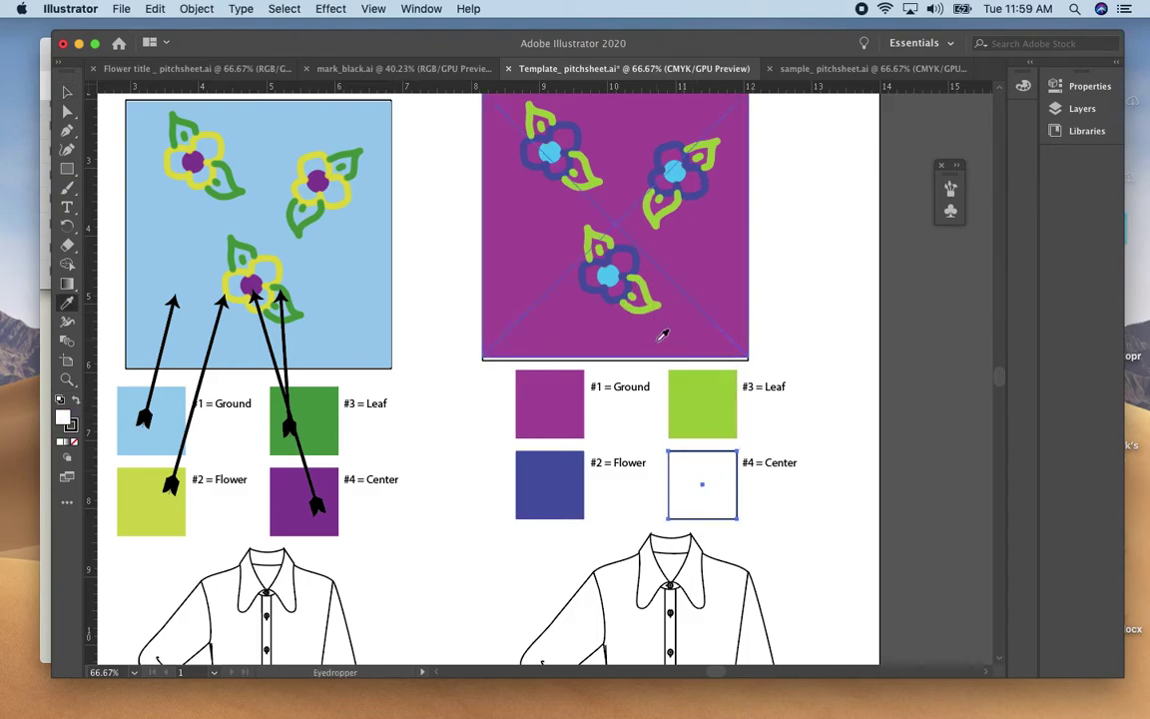
pyautogui.click(610, 273)
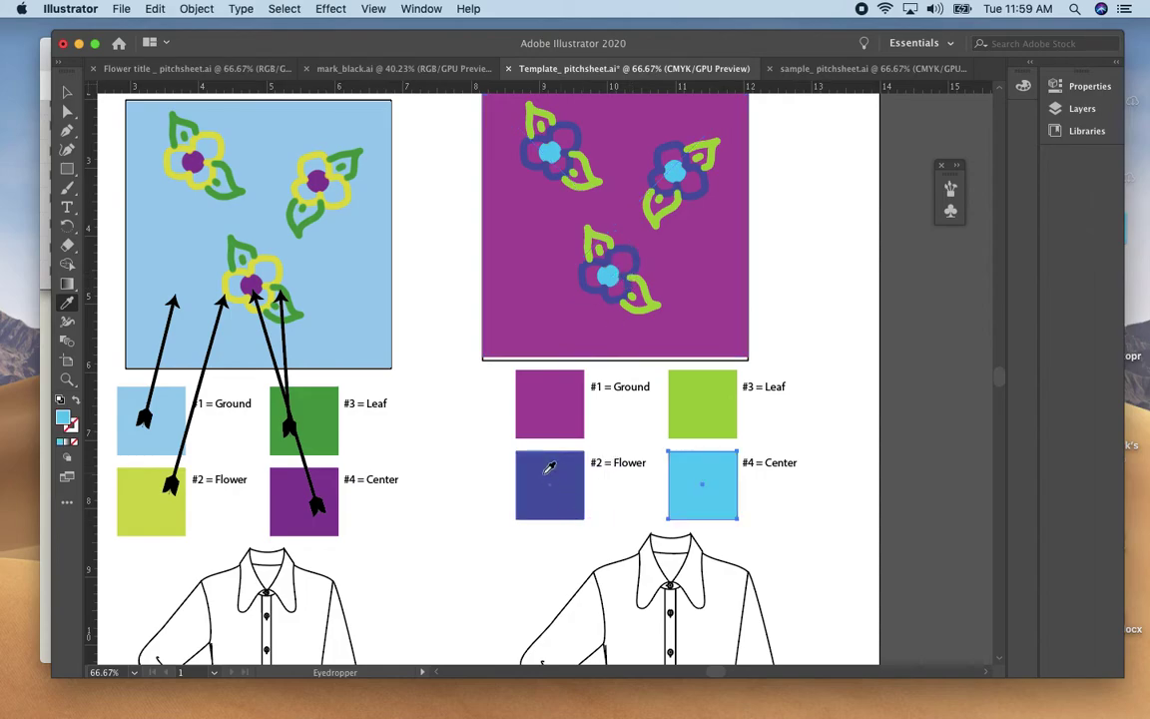
pyautogui.press('super+minus')
pyautogui.moveTo(431, 417); pyautogui.dragTo(696, 504)
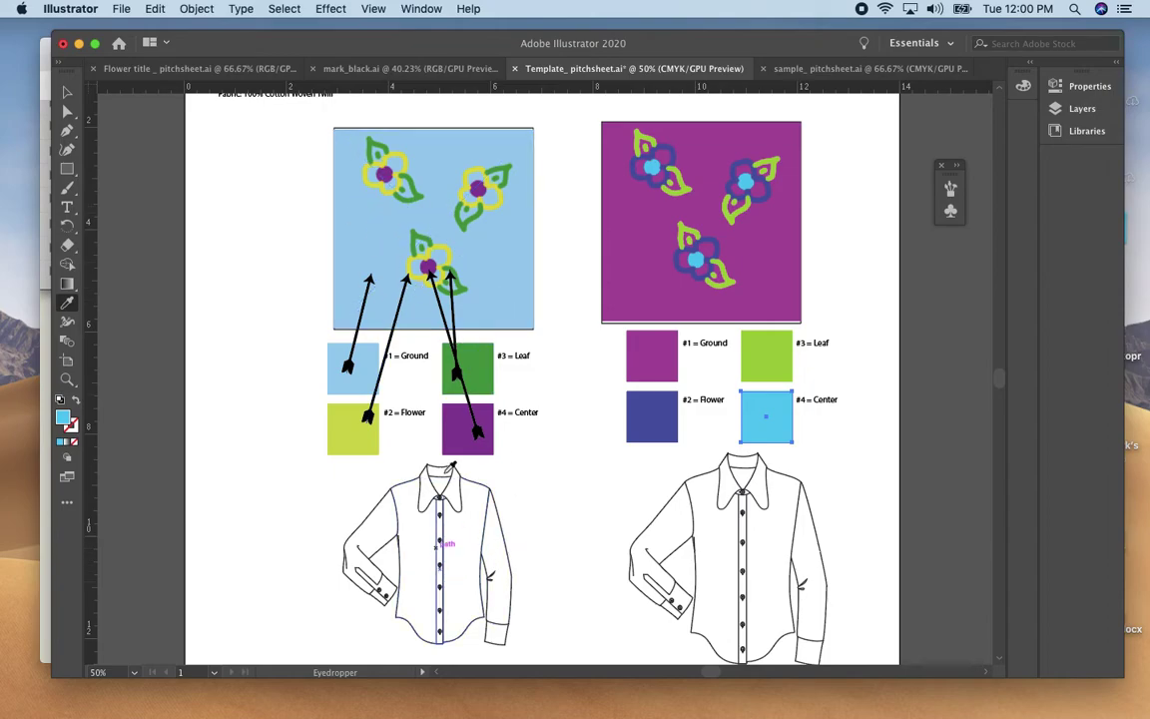
# Duplicate the light-blue floral fabric square to the left of the page.
pyautogui.press('v')
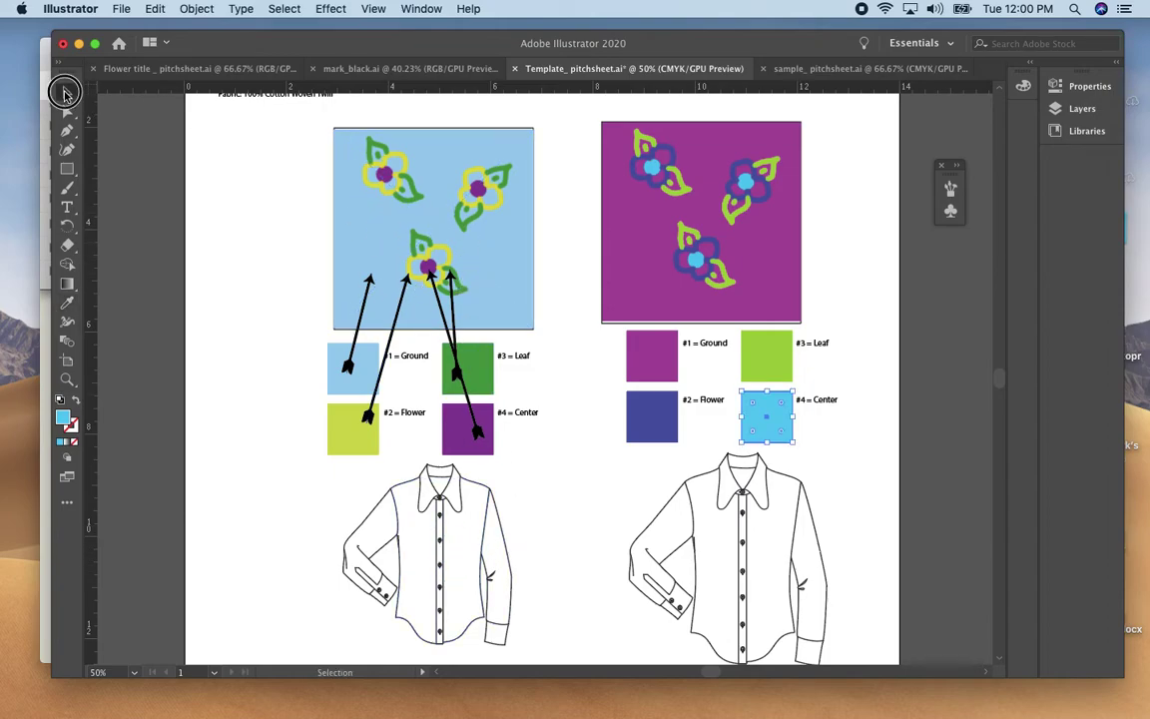
pyautogui.click(452, 182)
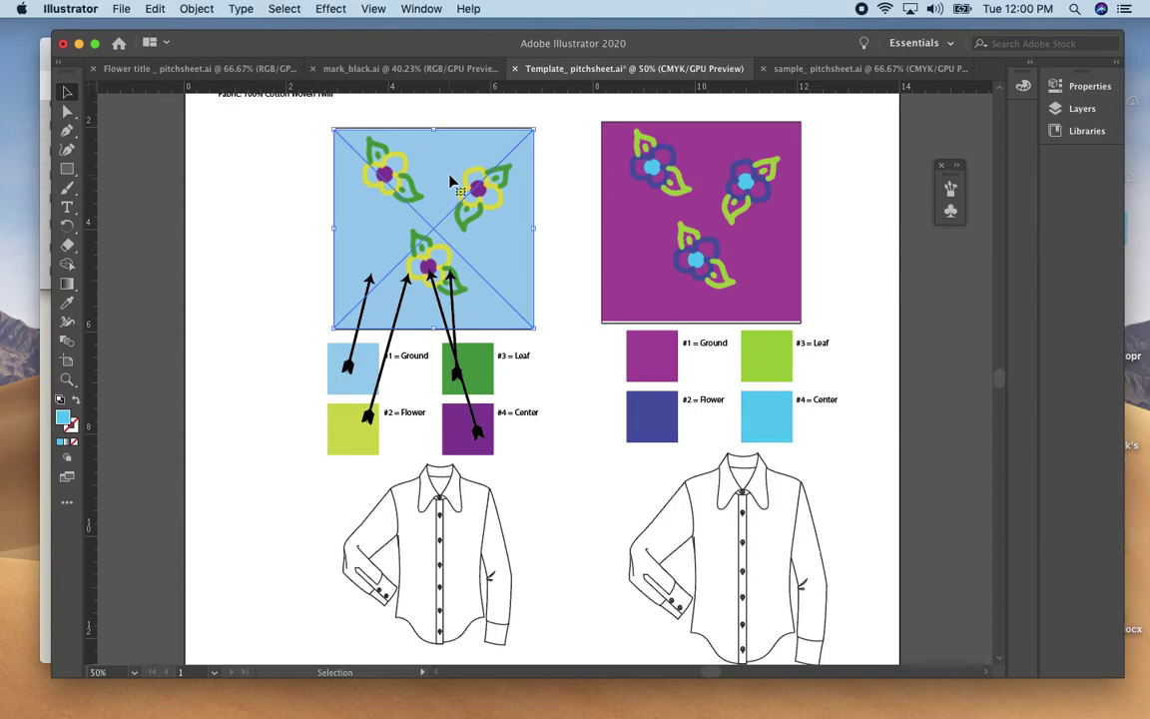
pyautogui.press('a')
pyautogui.press('v')
pyautogui.moveTo(451, 181); pyautogui.dragTo(215, 176)
# Show the Swatches panel docked top right and nudge the copied tile into position.
pyautogui.click(419, 9)
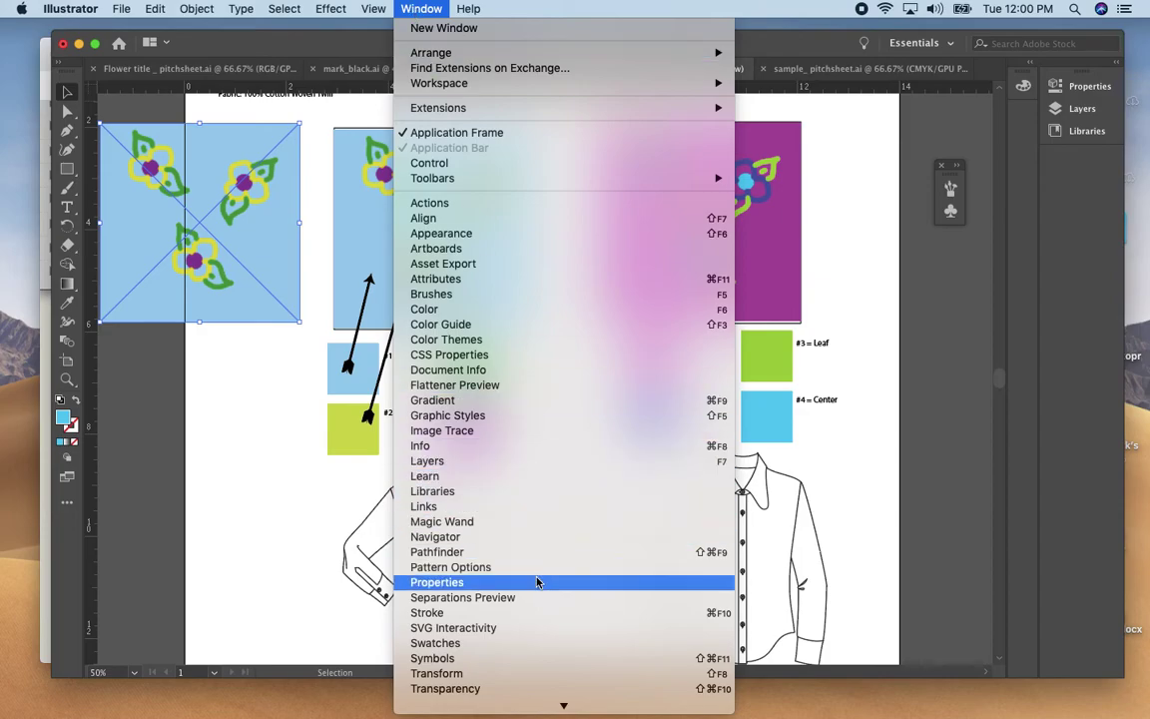
pyautogui.click(543, 643)
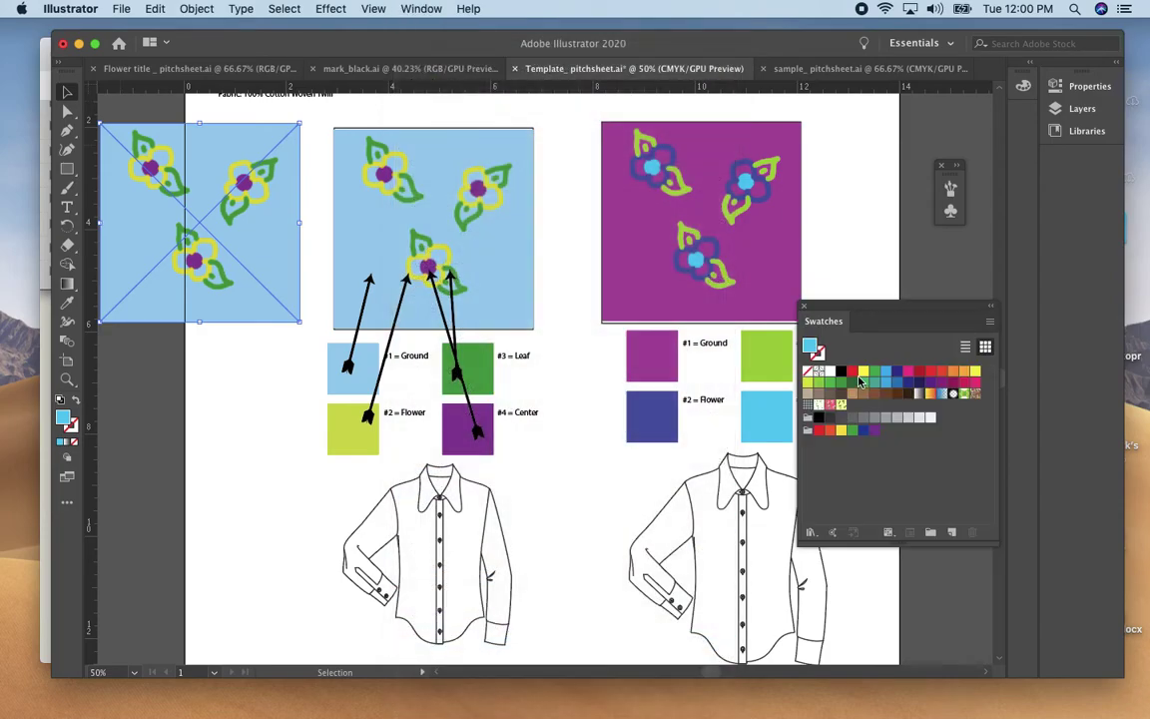
pyautogui.moveTo(896, 302); pyautogui.dragTo(936, 128)
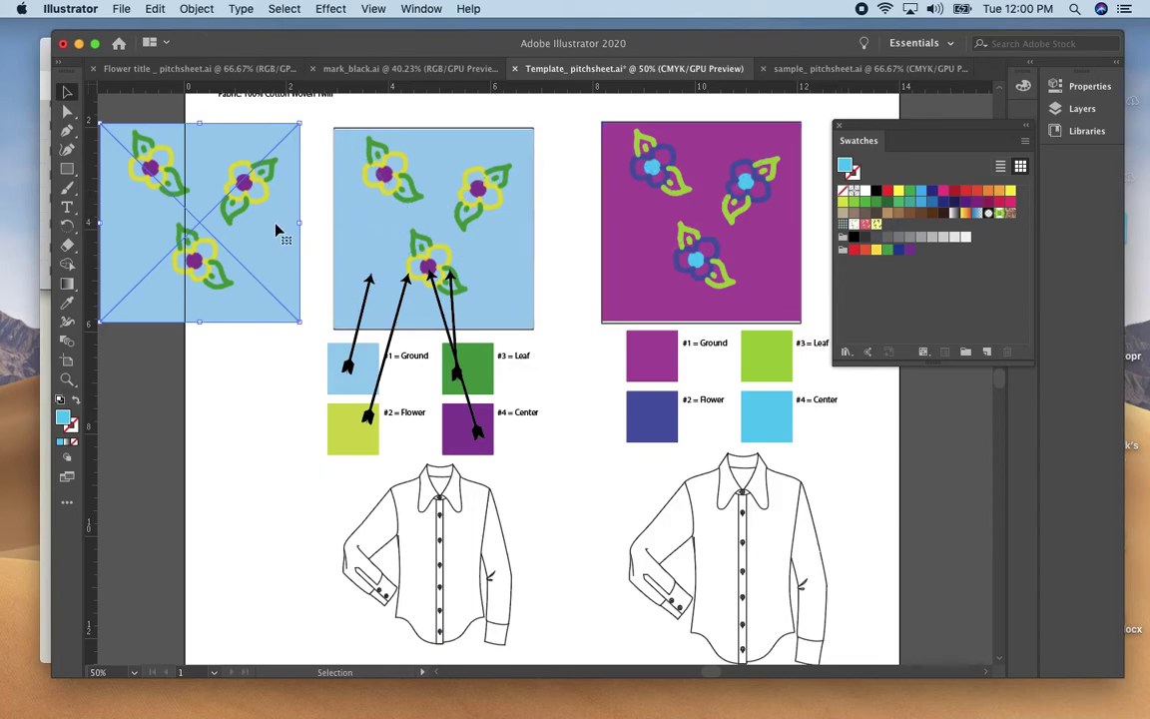
pyautogui.moveTo(277, 227); pyautogui.dragTo(287, 236)
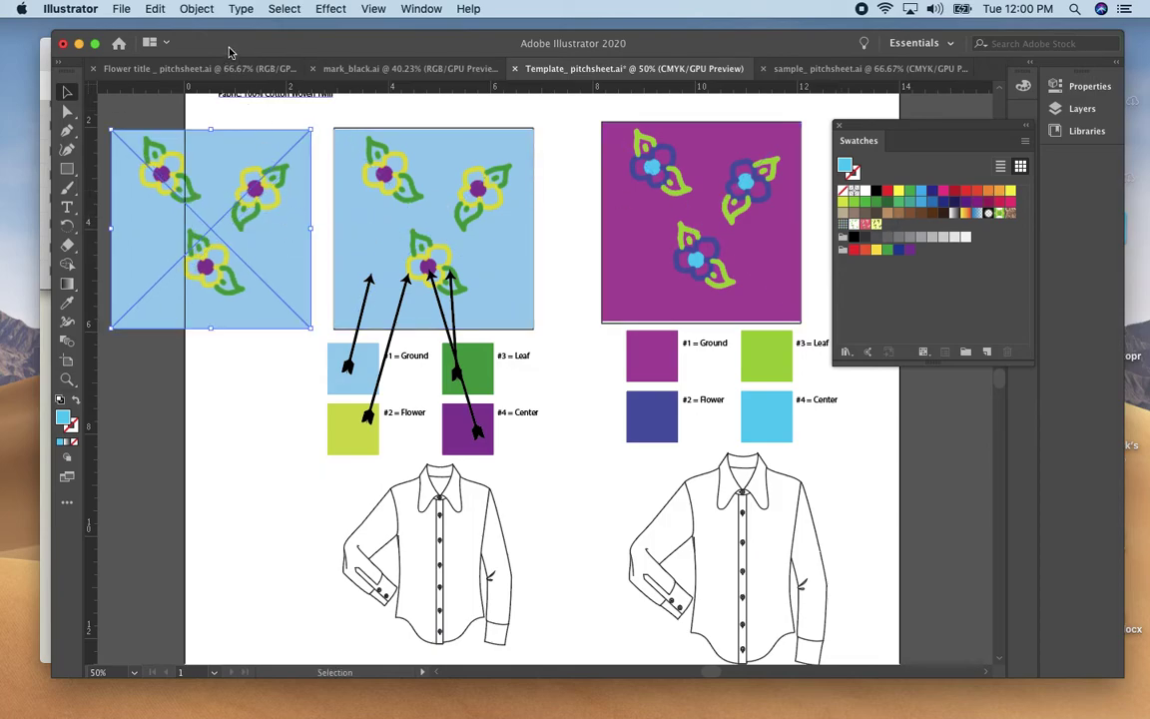
# Rasterize the copied light-blue tile with CMYK colour model at High (300 ppi) resolution.
pyautogui.click(196, 10)
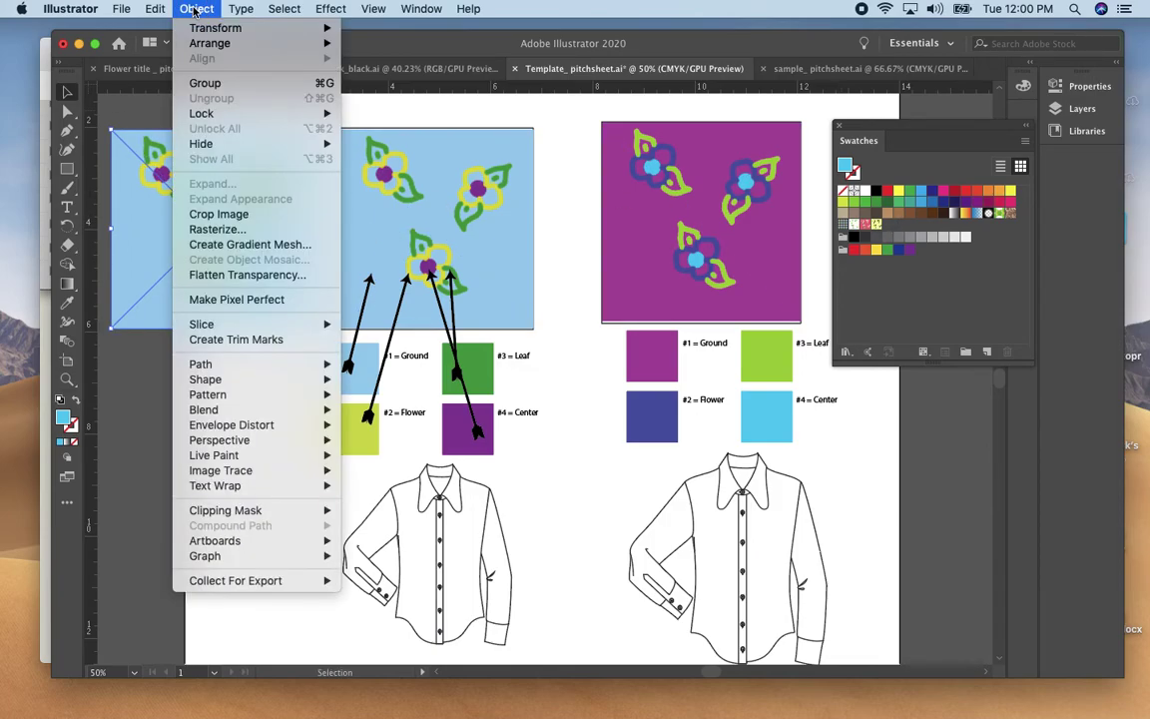
pyautogui.click(225, 230)
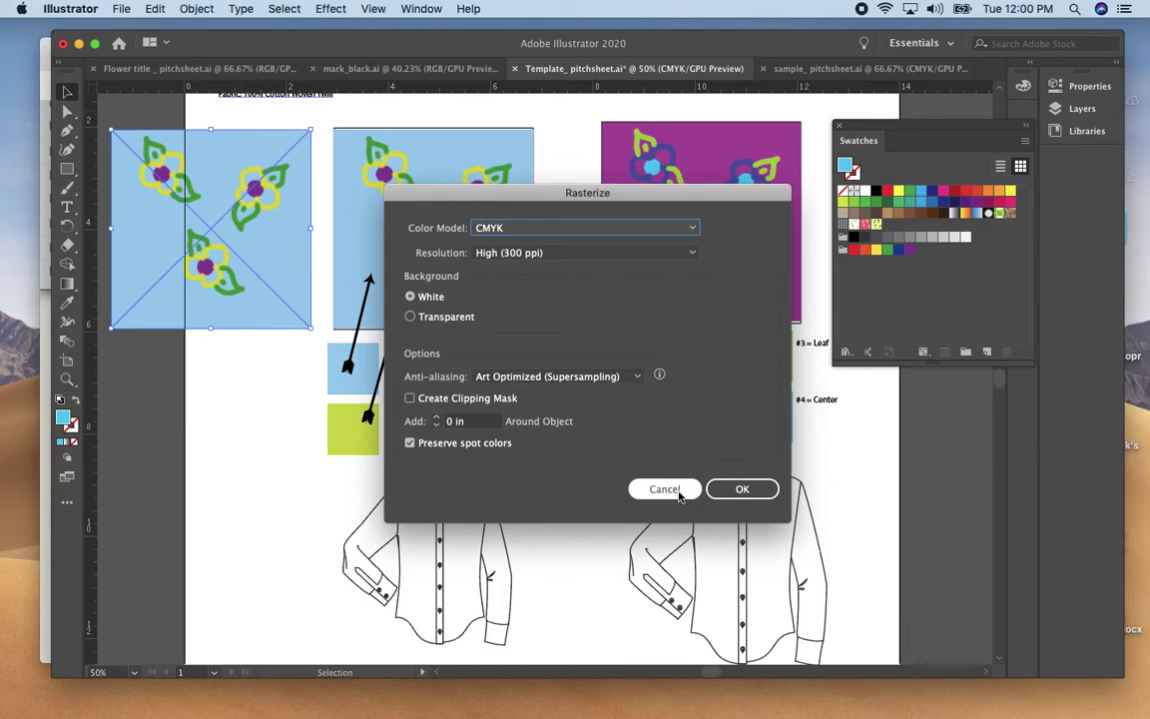
pyautogui.click(628, 228)
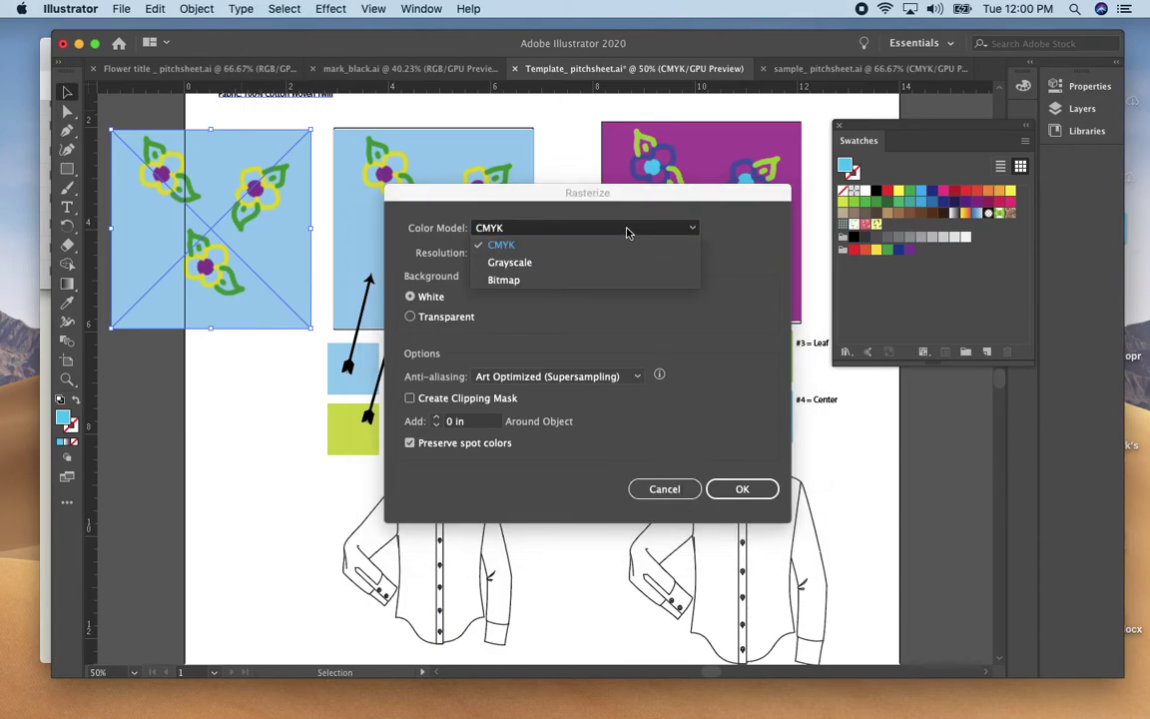
pyautogui.click(626, 231)
pyautogui.click(745, 489)
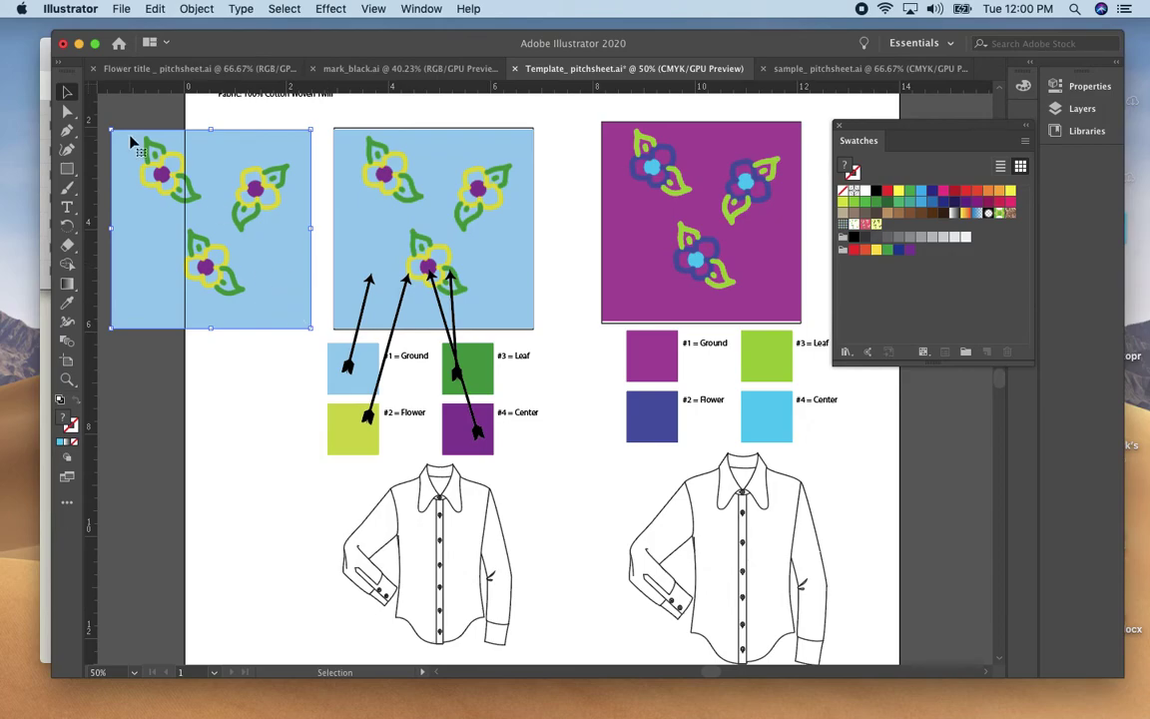
# Save the 2.61 in light-blue tile as a pattern swatch and fill the left shirt with it.
pyautogui.moveTo(112, 130); pyautogui.dragTo(886, 232)
pyautogui.click(505, 544)
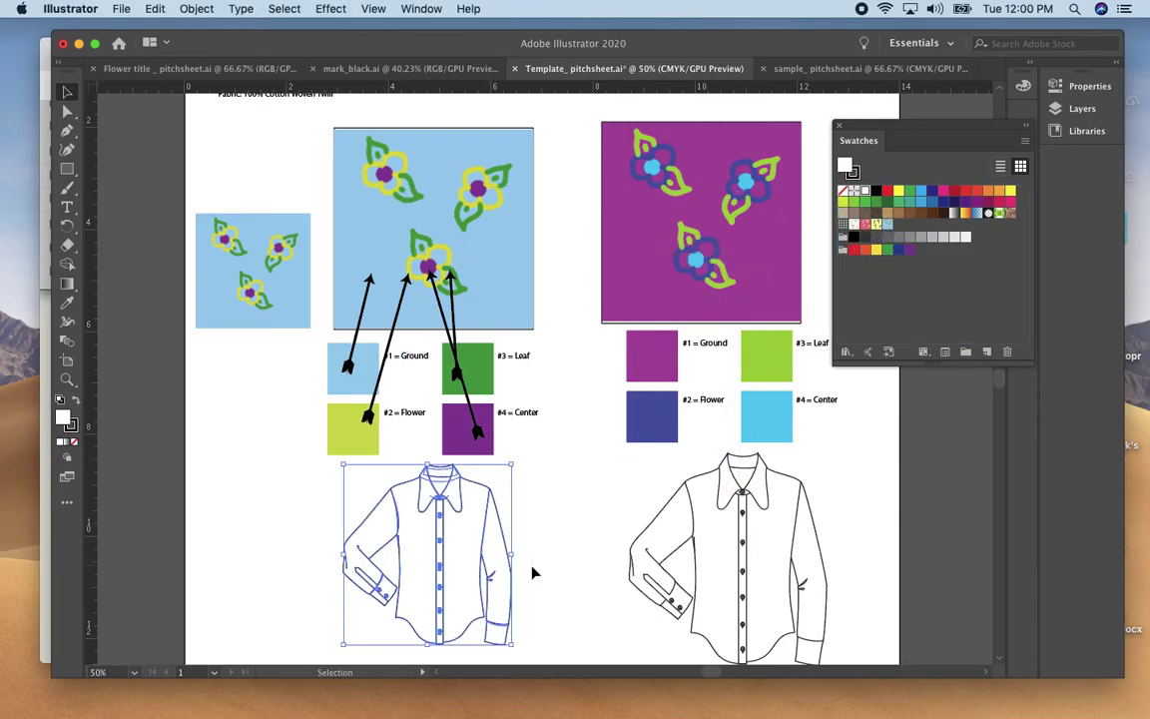
pyautogui.click(886, 223)
# Shrink the tile to 1.62 in and refill the left shirt with the smaller floral repeat.
pyautogui.click(285, 310)
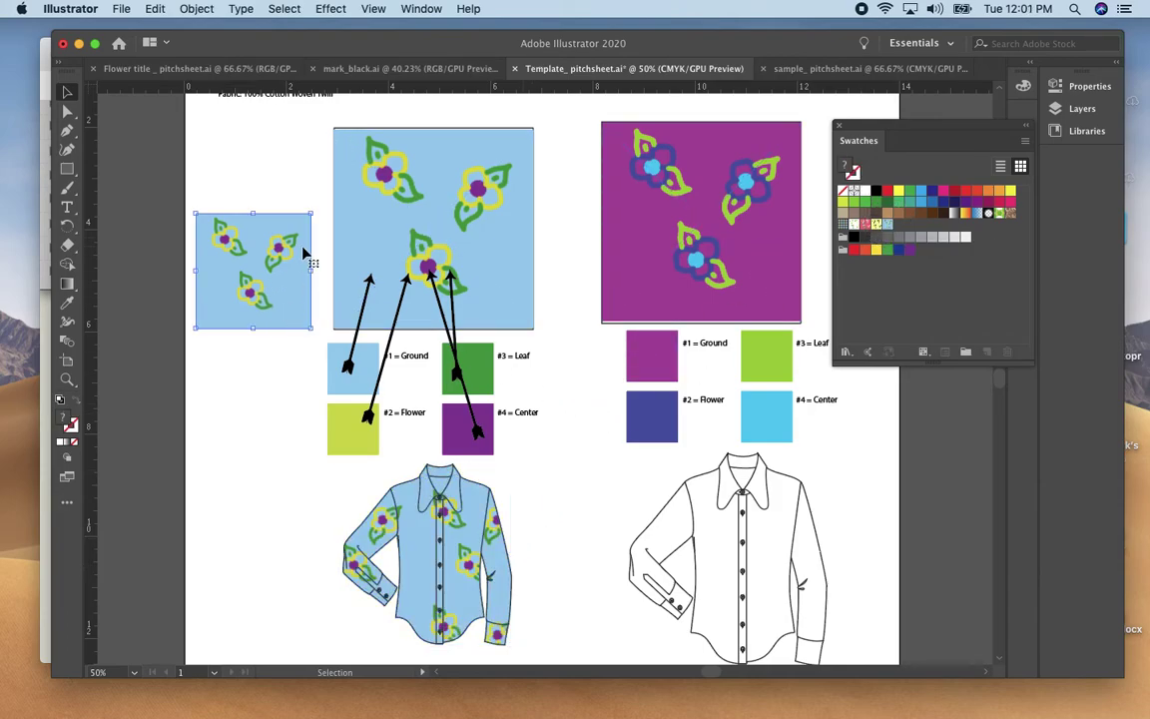
pyautogui.moveTo(311, 213); pyautogui.dragTo(854, 179)
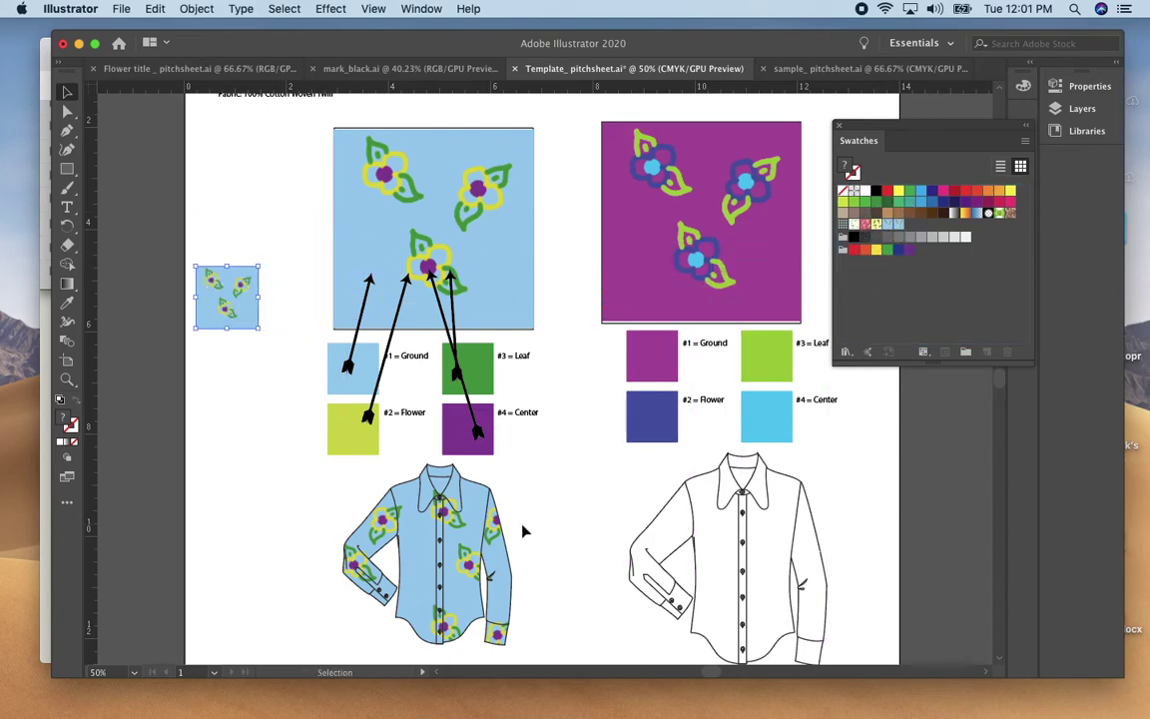
pyautogui.click(449, 485)
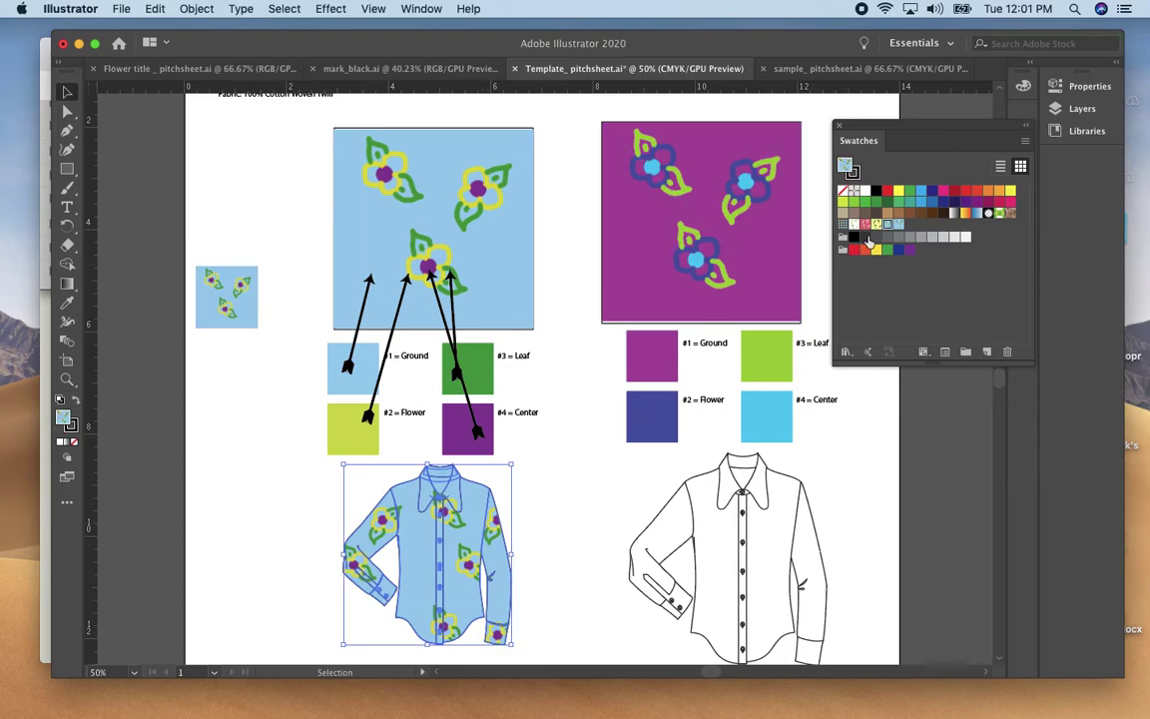
pyautogui.click(901, 228)
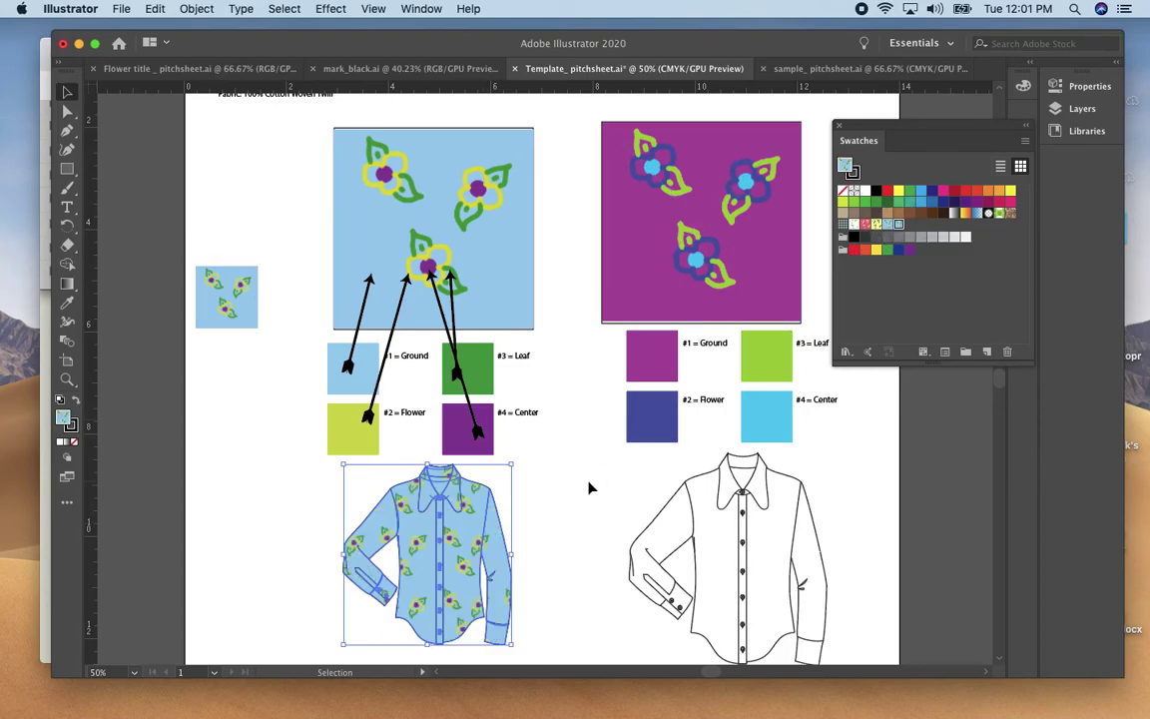
pyautogui.click(662, 269)
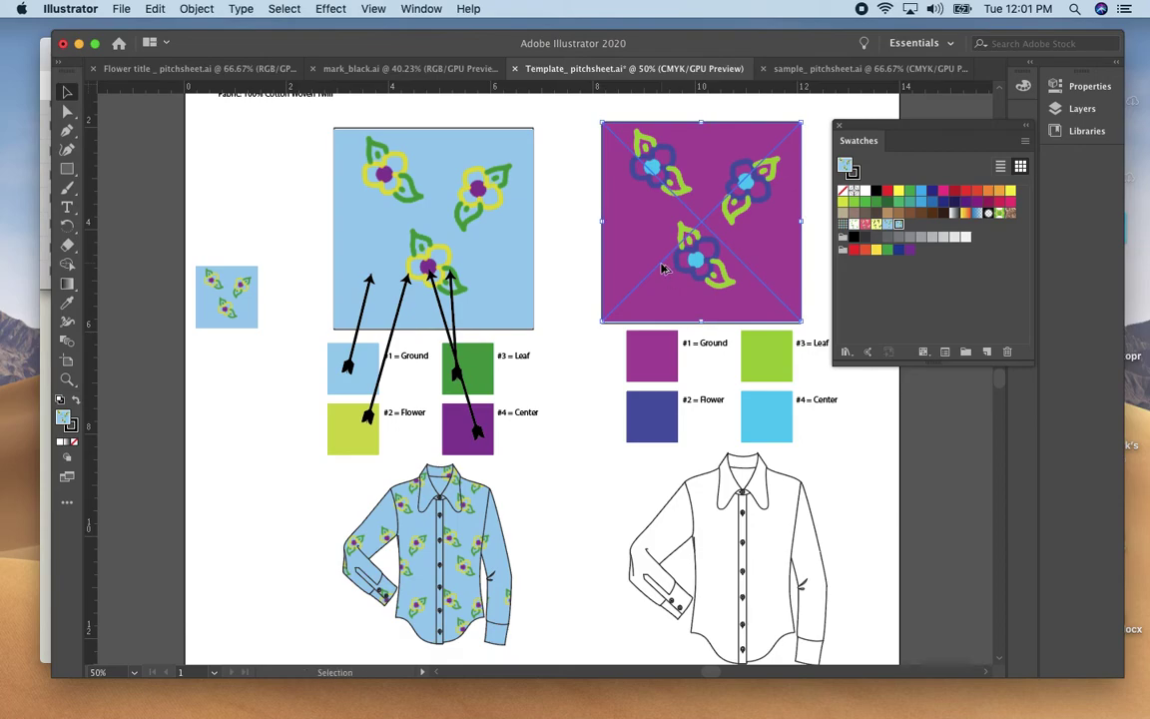
# Copy the purple floral square, shrink it to 1.14 in, and place it above the blue tile.
pyautogui.moveTo(663, 262); pyautogui.dragTo(120, 206)
pyautogui.press('super+minus')
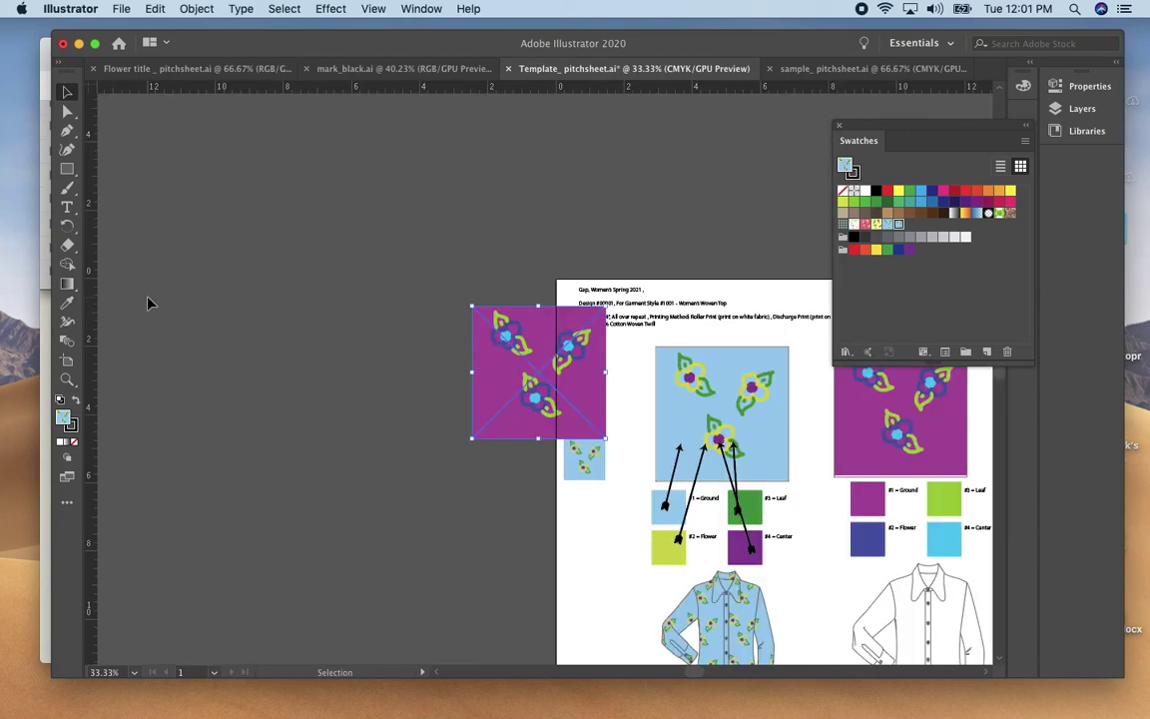
pyautogui.press('super+equal')
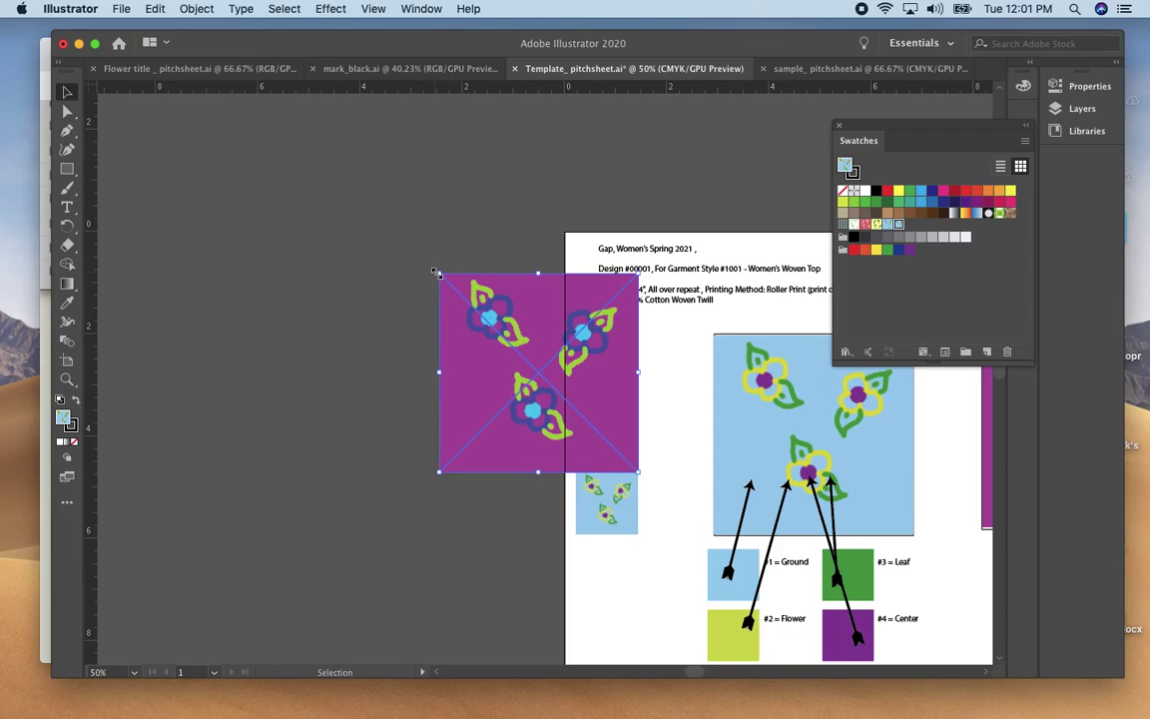
pyautogui.moveTo(437, 271); pyautogui.dragTo(579, 373)
pyautogui.moveTo(611, 444); pyautogui.dragTo(190, 274)
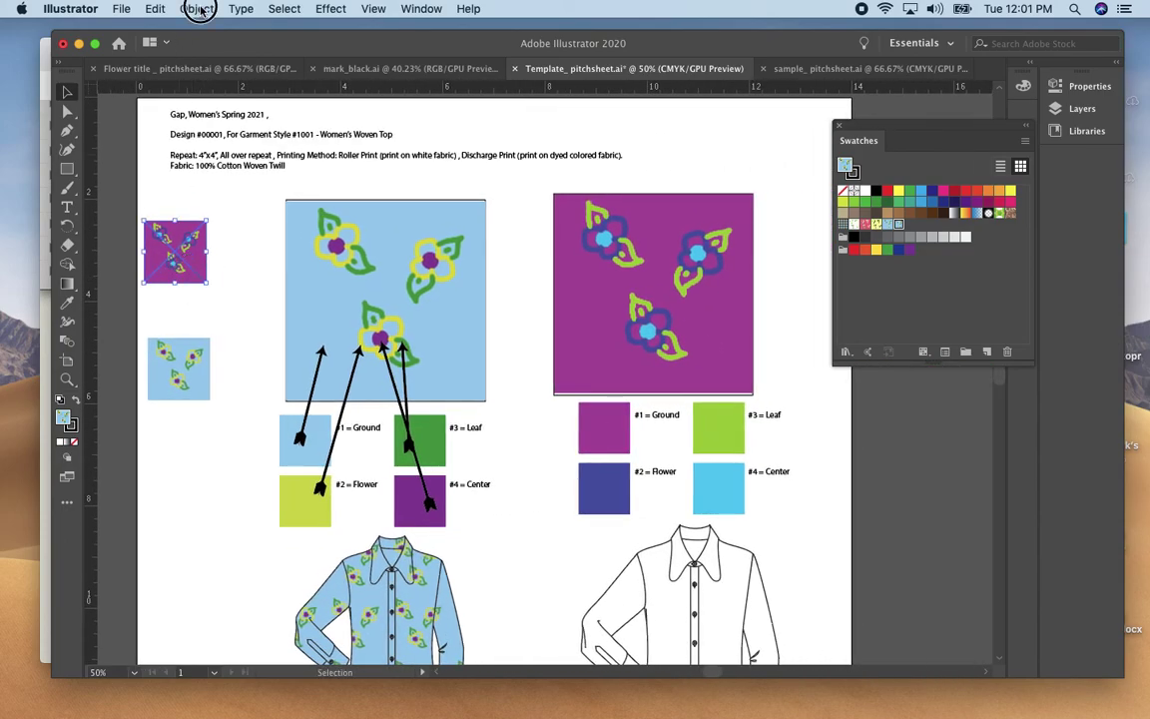
# Rasterize the small purple tile and drag it into Swatches as a new pattern.
pyautogui.click(197, 9)
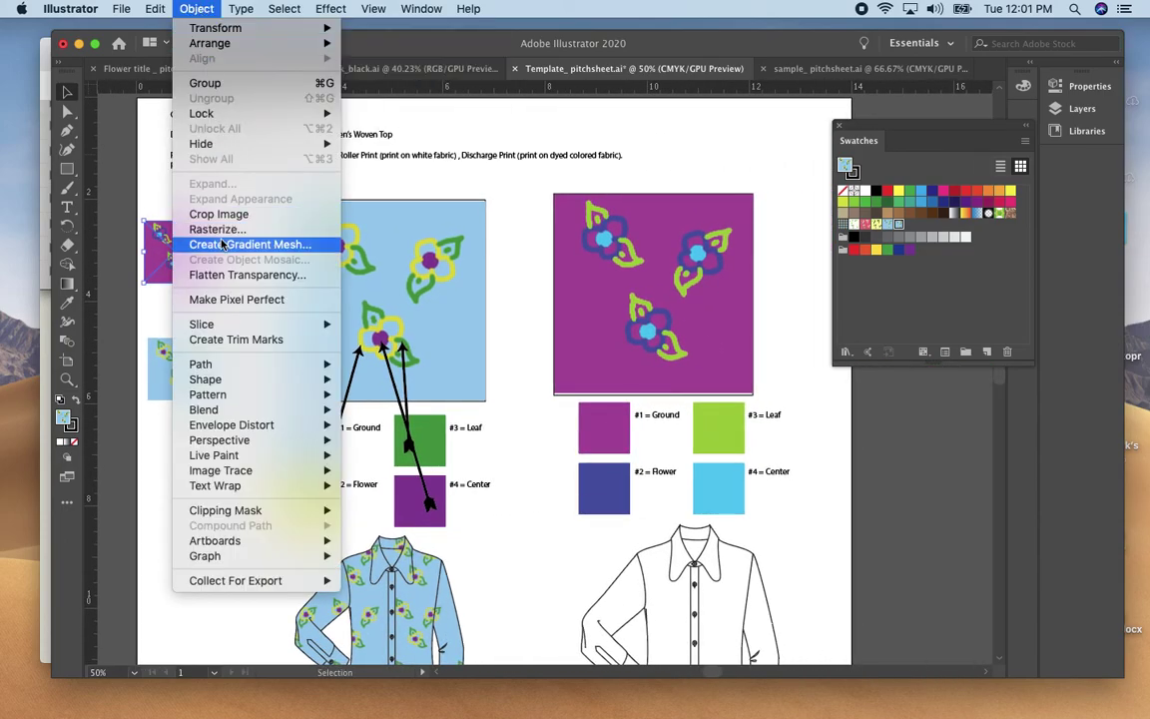
pyautogui.click(221, 229)
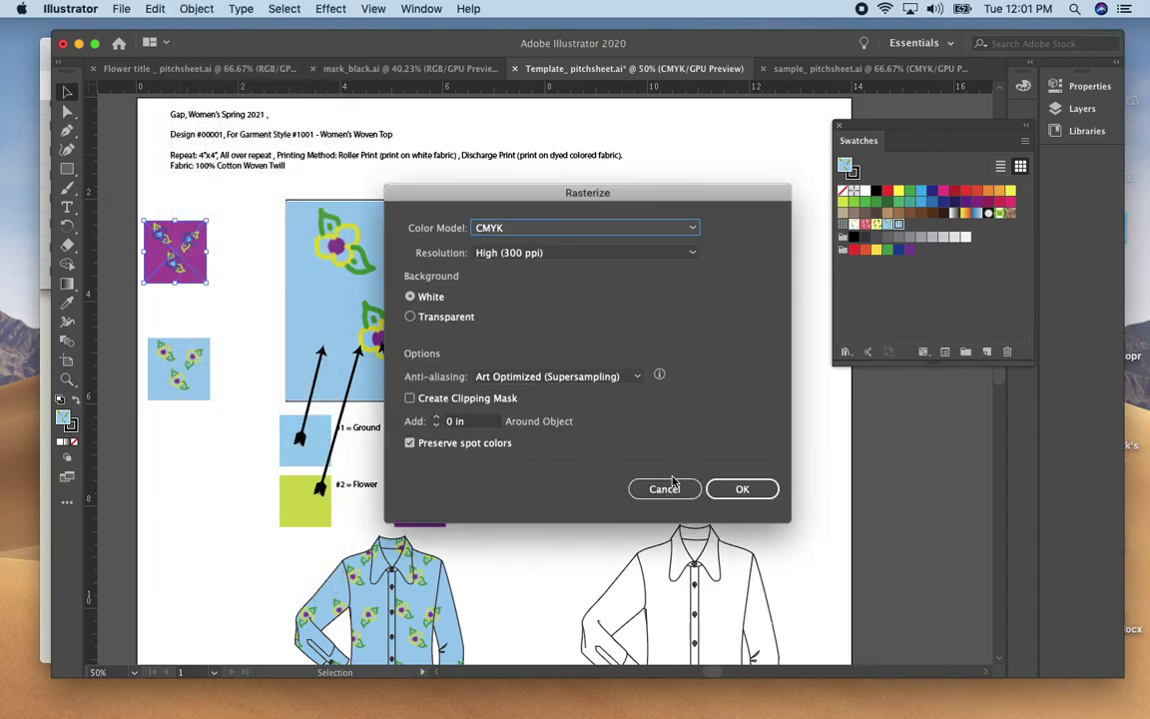
pyautogui.click(741, 488)
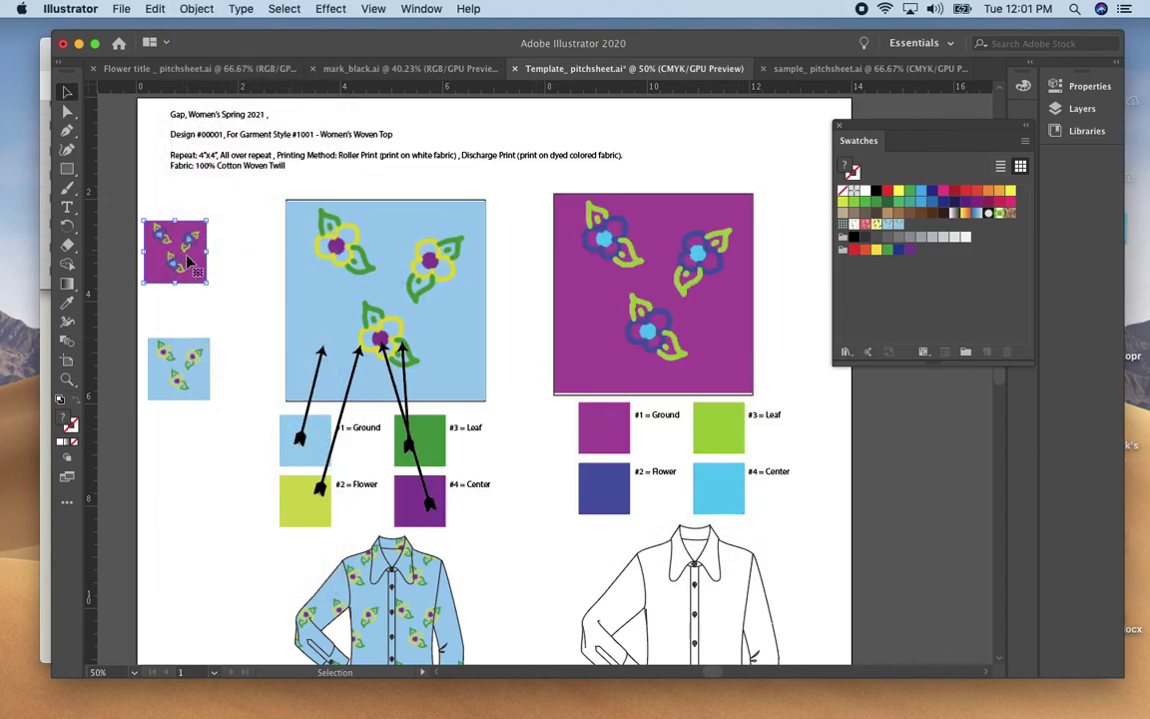
pyautogui.moveTo(192, 261); pyautogui.dragTo(907, 227)
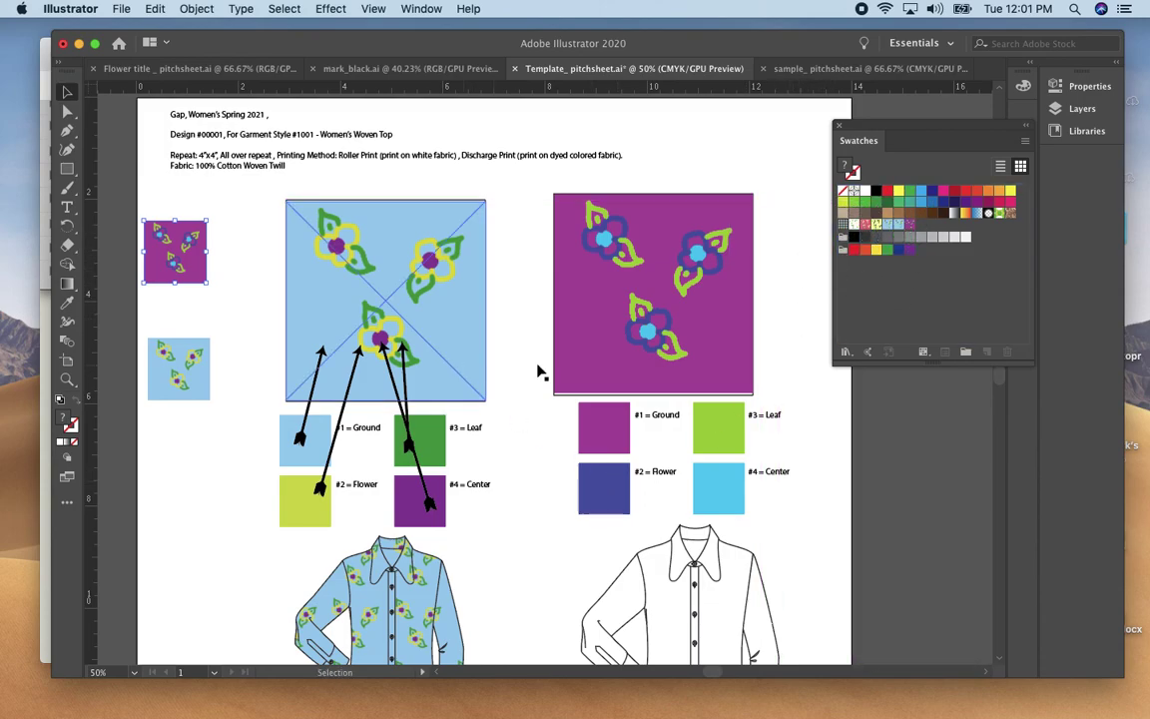
# Select the right shirt outline and apply the new purple floral pattern swatch to it.
pyautogui.click(618, 548)
pyautogui.moveTo(618, 549); pyautogui.dragTo(774, 584)
pyautogui.click(909, 225)
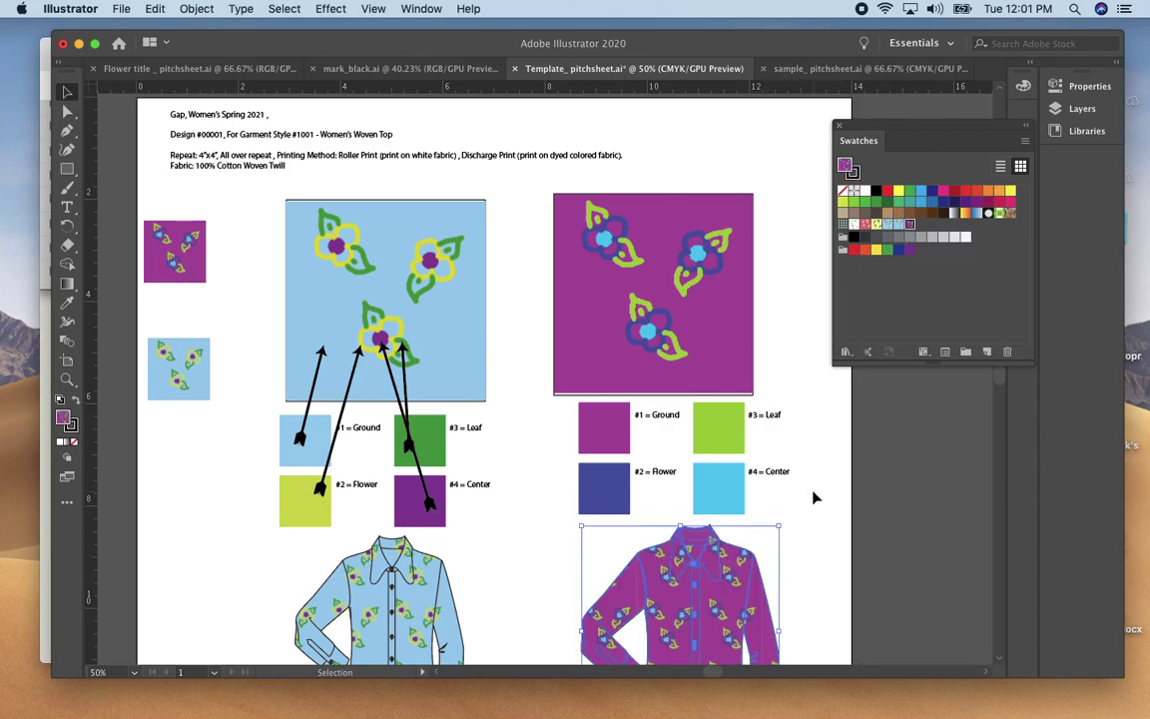